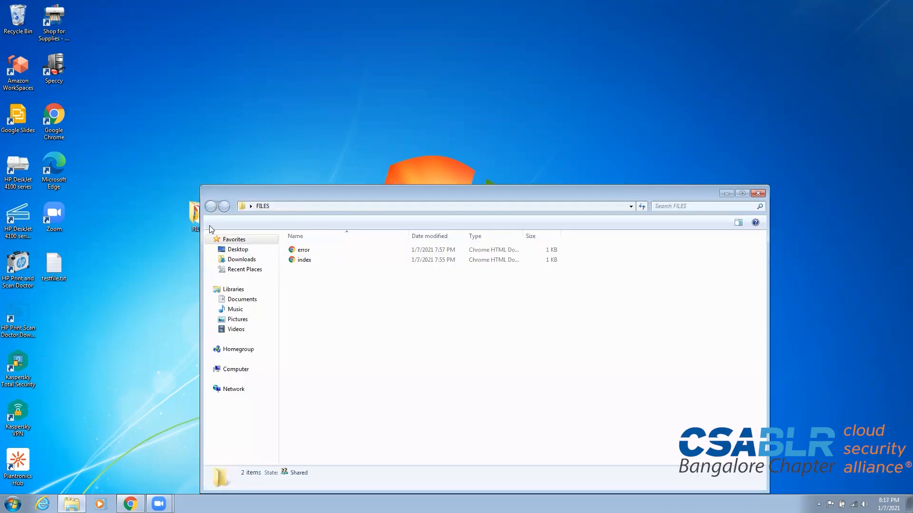
# - Preview the index page from the FILES folder in Chrome, then close it and return to the folder
pyautogui.click(310, 262)
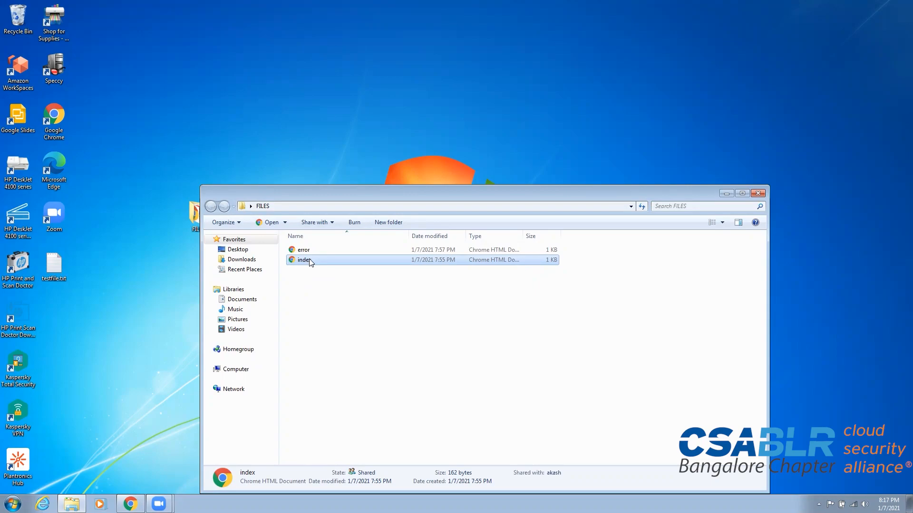
pyautogui.doubleClick(310, 263)
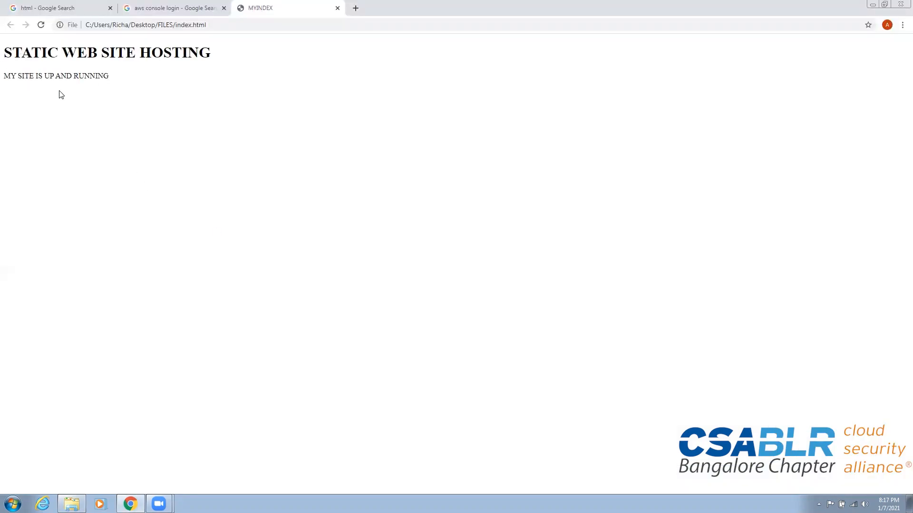
pyautogui.click(337, 9)
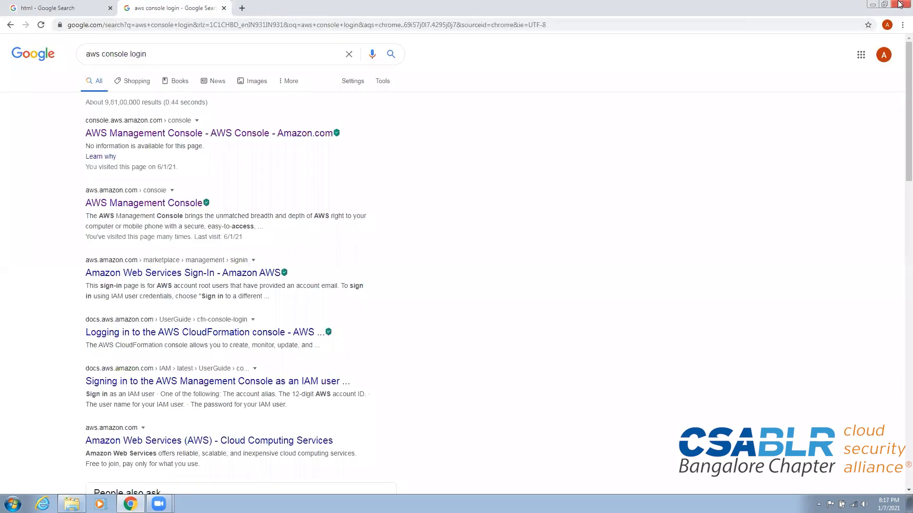
pyautogui.click(872, 6)
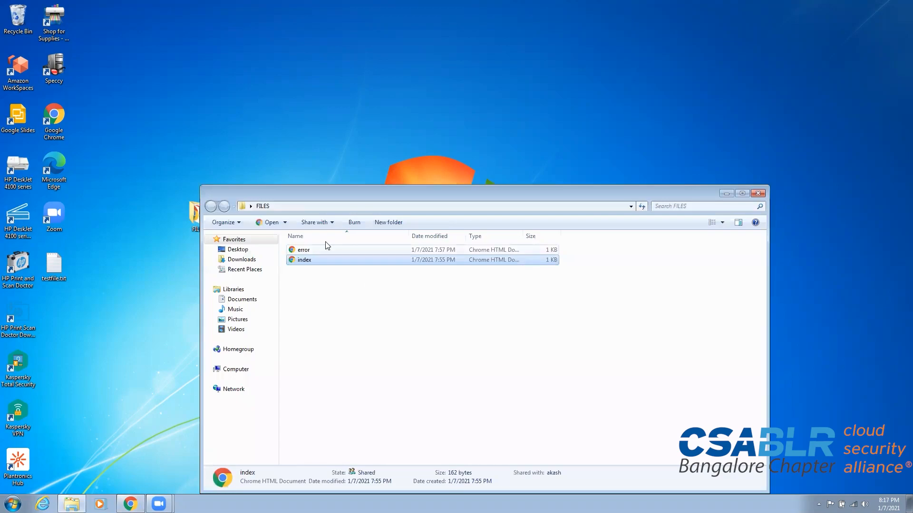
# - Preview the error page from the FILES folder in Chrome and close its tab
pyautogui.click(321, 251)
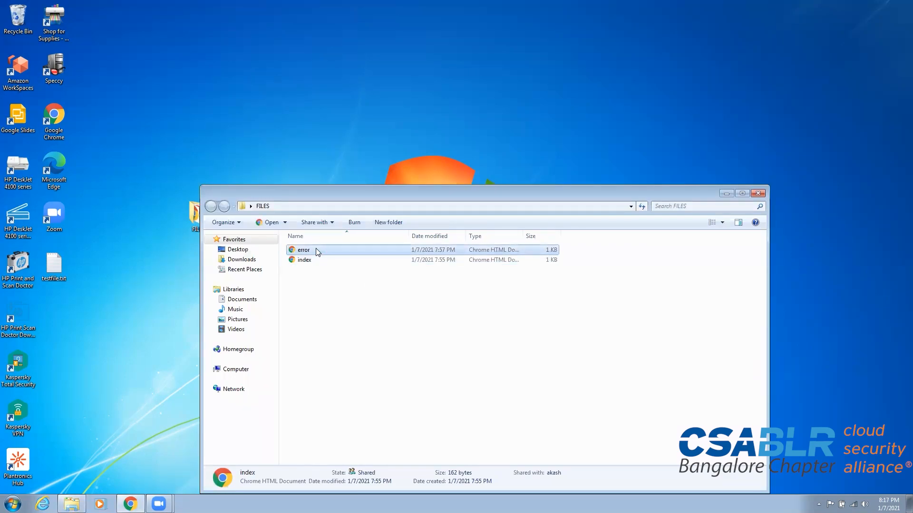
pyautogui.doubleClick(315, 249)
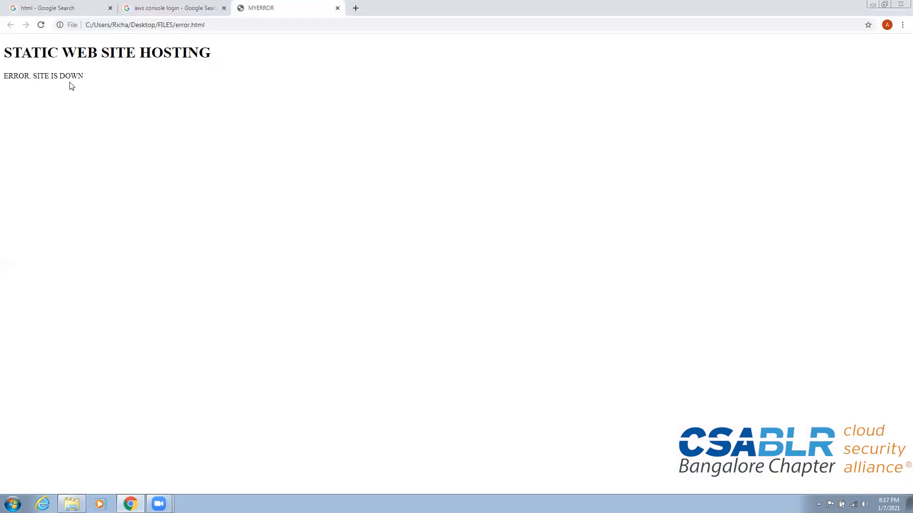
pyautogui.click(338, 8)
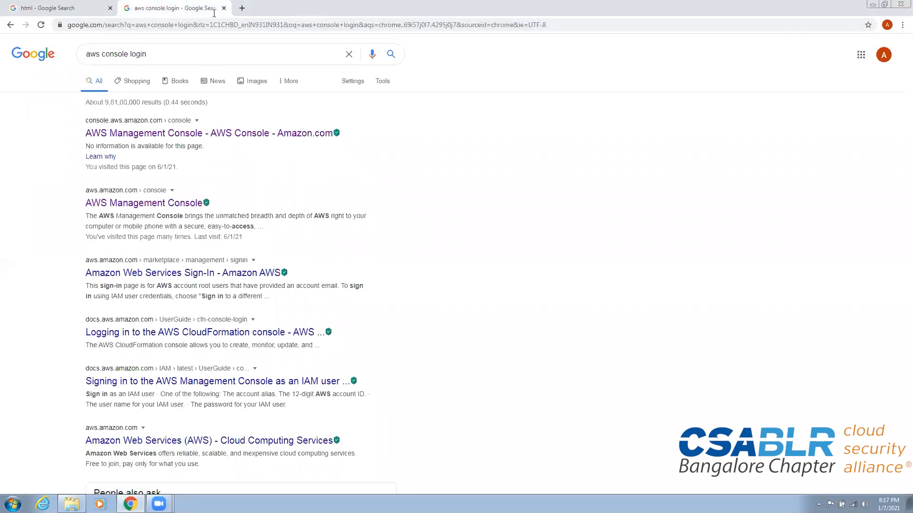
# - Open the W3Schools HTML Tutorial result from the html search in a new tab and display the loaded page
pyautogui.click(71, 10)
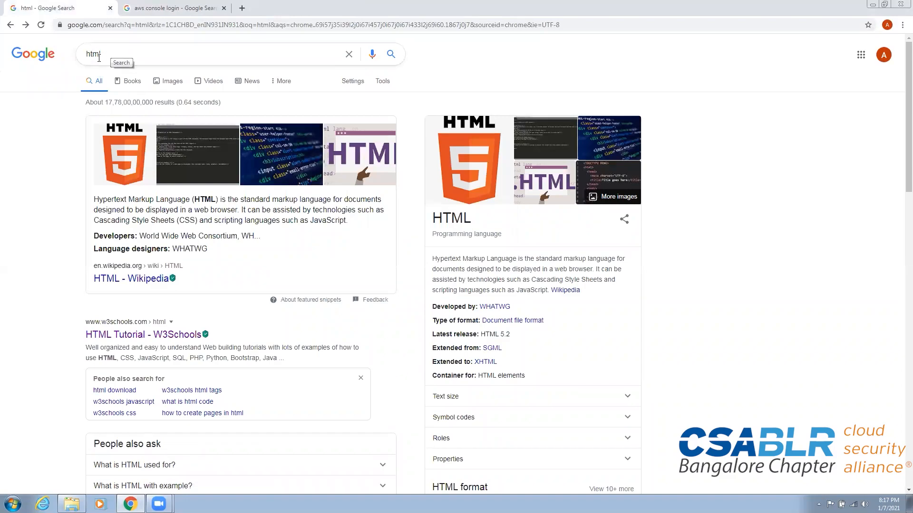
pyautogui.rightClick(168, 338)
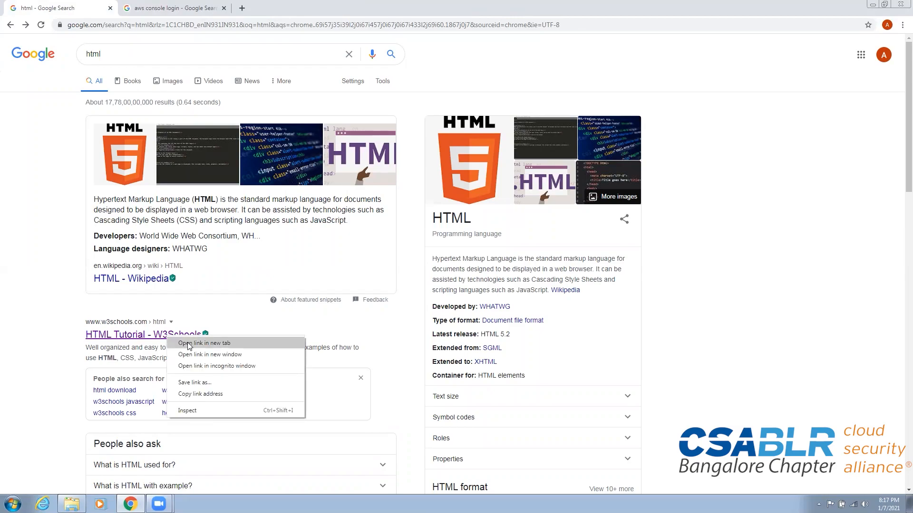
pyautogui.click(183, 342)
pyautogui.click(153, 8)
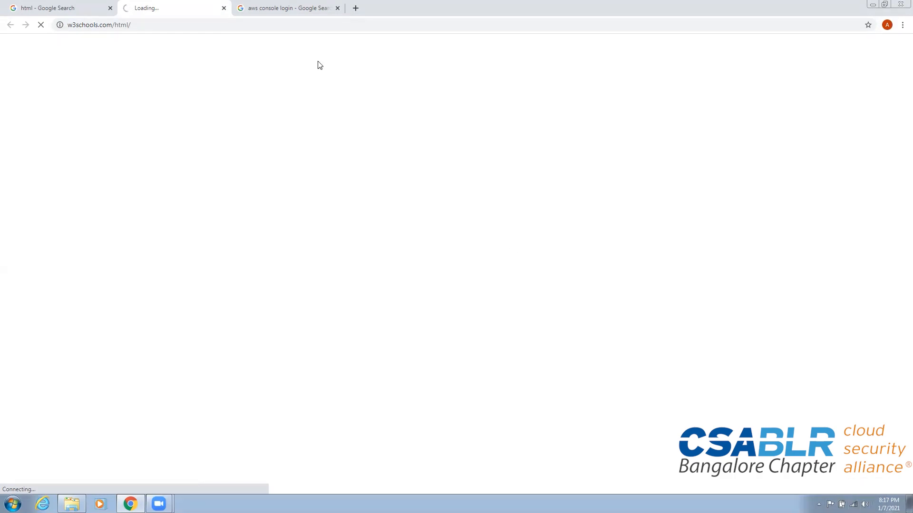
pyautogui.click(22, 8)
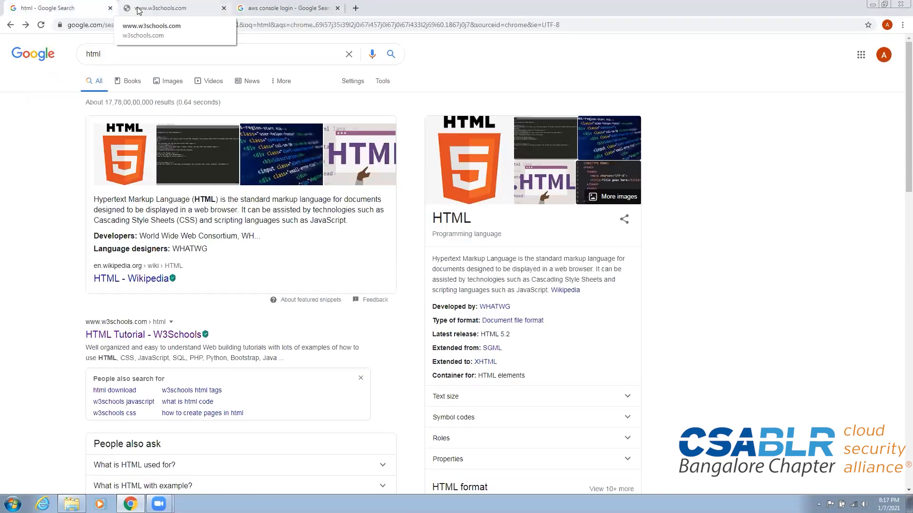
pyautogui.click(139, 10)
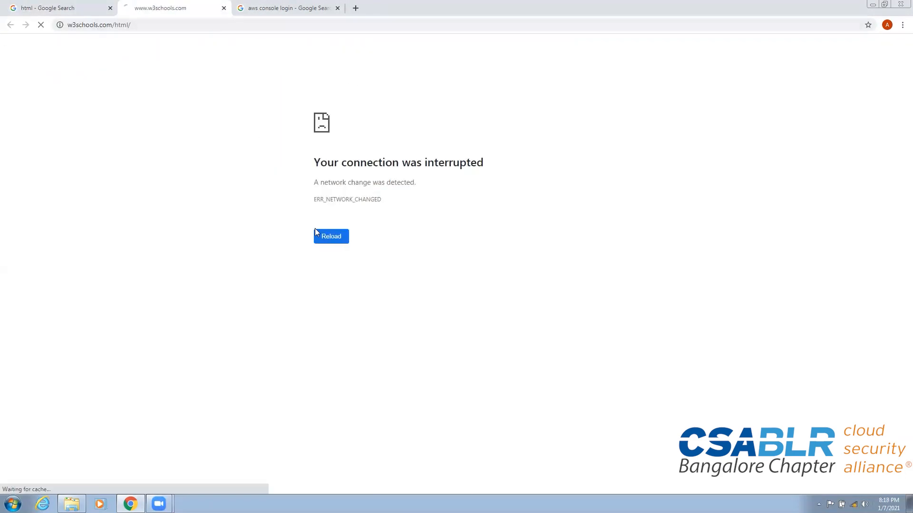
pyautogui.click(332, 256)
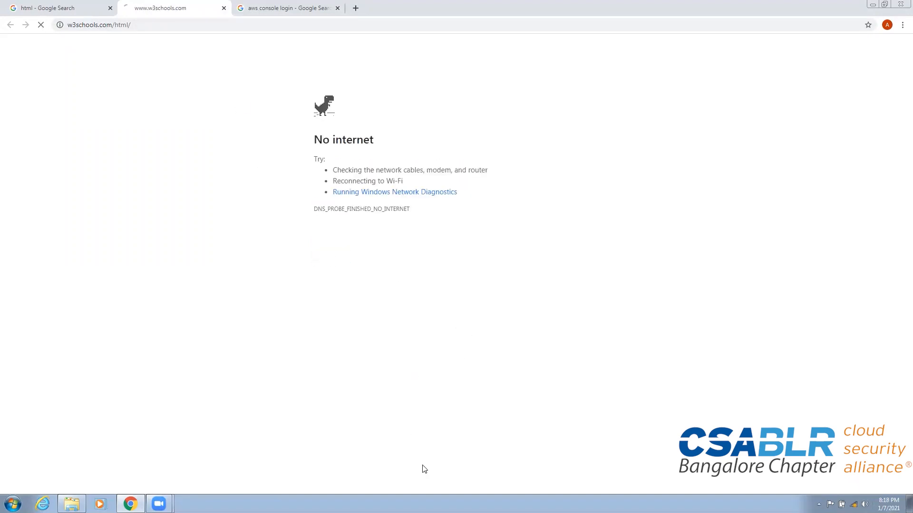
pyautogui.click(164, 26)
pyautogui.click(35, 5)
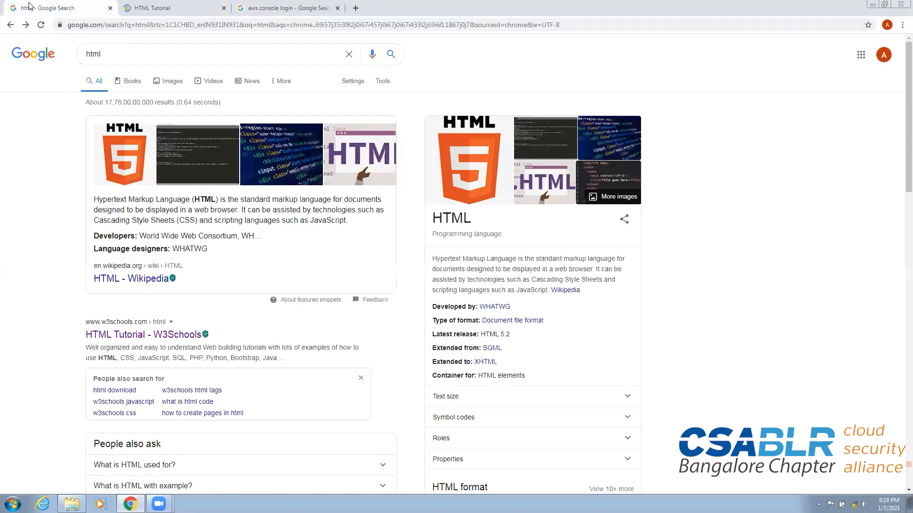
pyautogui.click(147, 9)
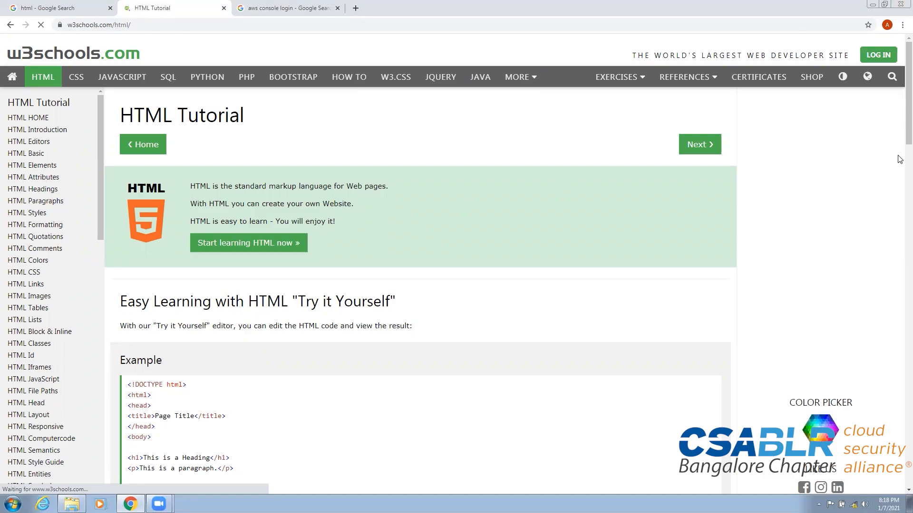
# - Review the example HTML code on the tutorial page, then close the tutorial and the html search
pyautogui.scroll(-5, 900, 176)
pyautogui.scroll(2, 900, 190)
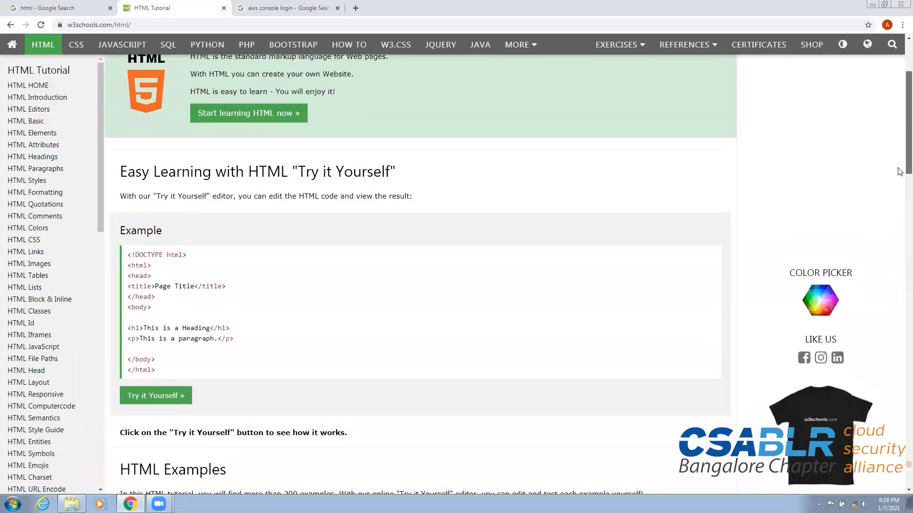
pyautogui.click(224, 8)
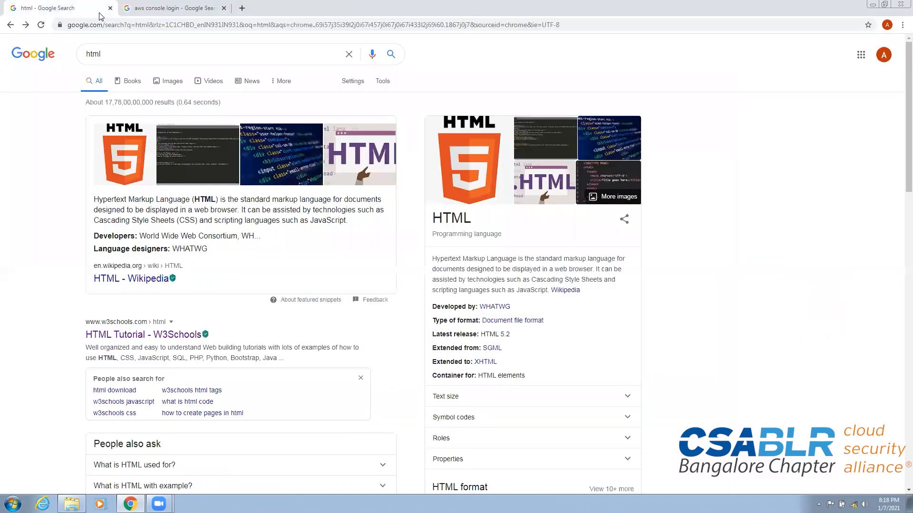
pyautogui.click(110, 8)
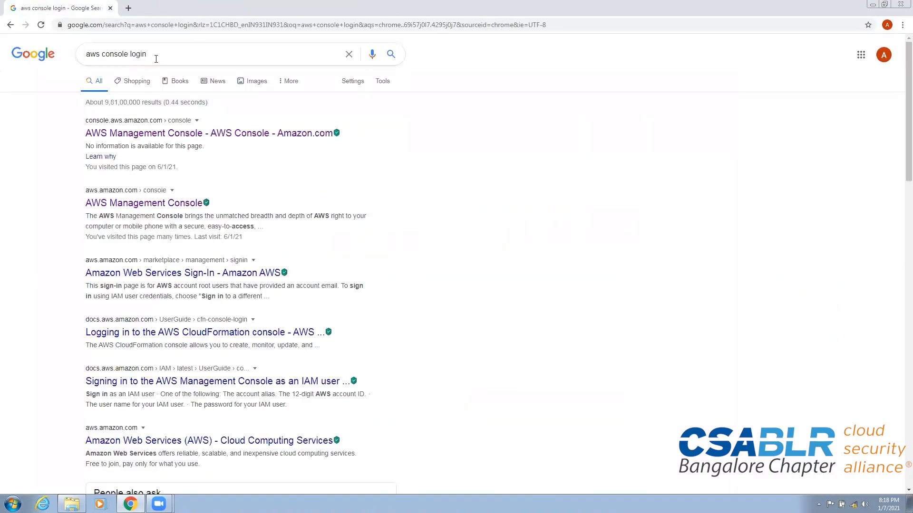
# - Open the AWS Management Console result and sign in as root user with the account email and password
pyautogui.click(133, 135)
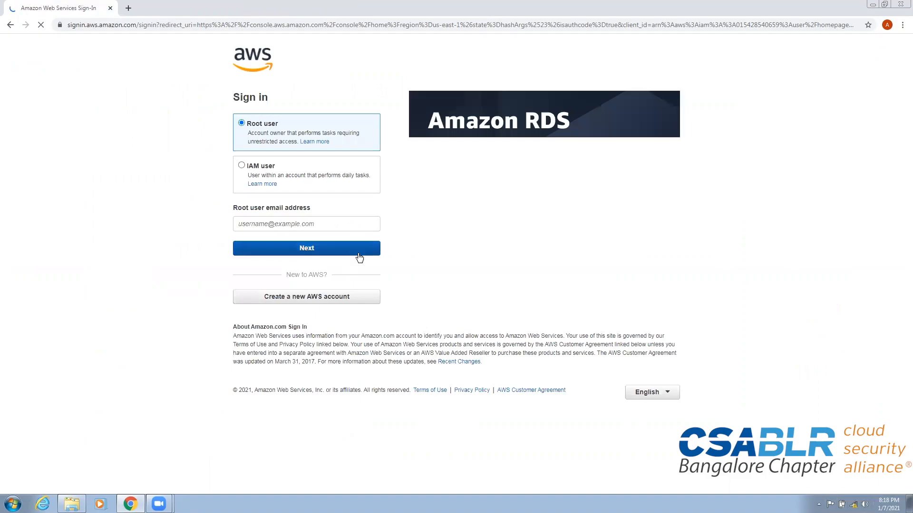
pyautogui.click(275, 220)
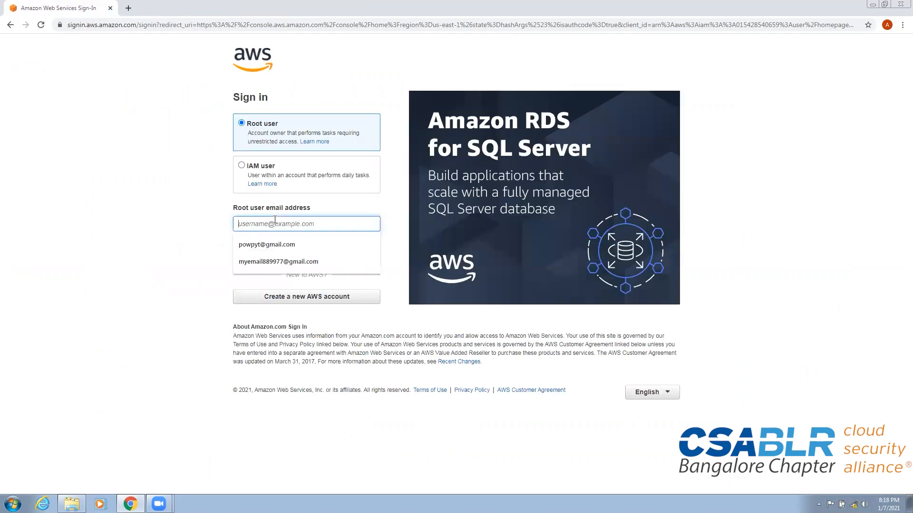
pyautogui.click(275, 260)
pyautogui.click(297, 249)
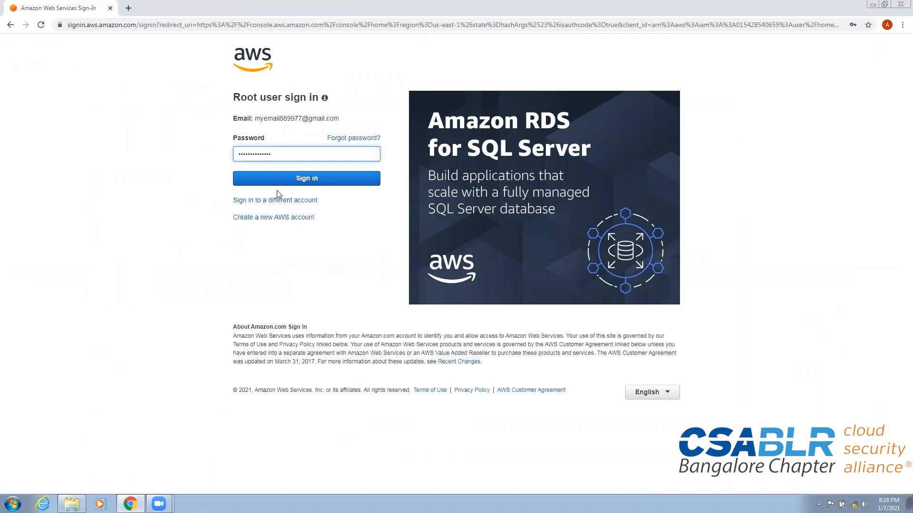
pyautogui.press('Return')
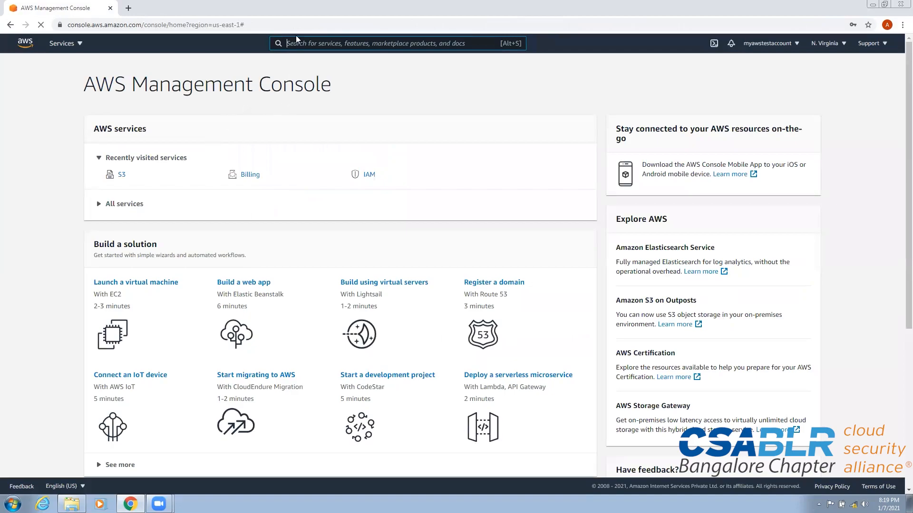
# - Search the AWS services for S3 and open the S3 console, checking the wireless connection while it loads
pyautogui.write('s')
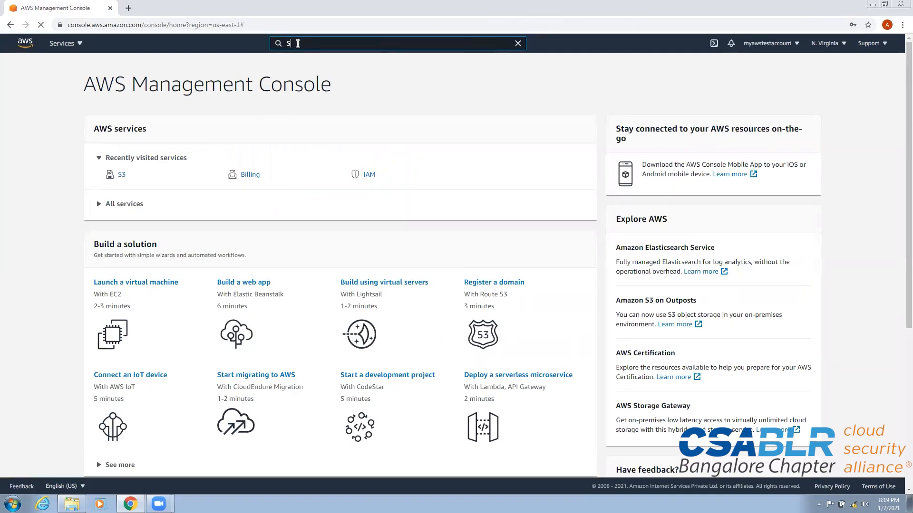
pyautogui.write('3')
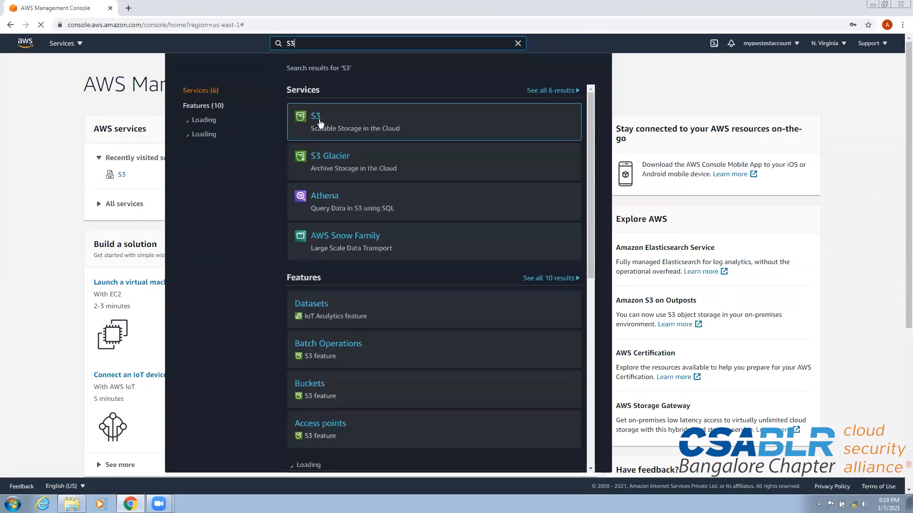
pyautogui.click(318, 121)
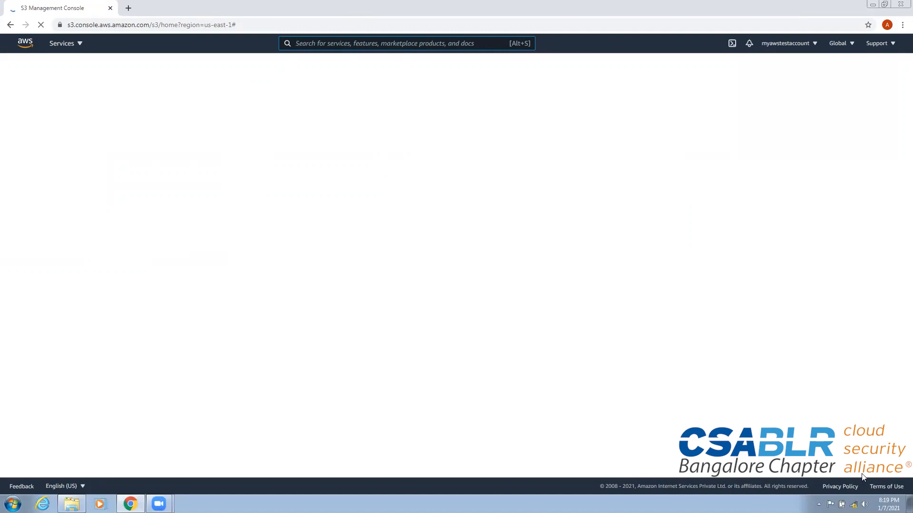
pyautogui.click(854, 505)
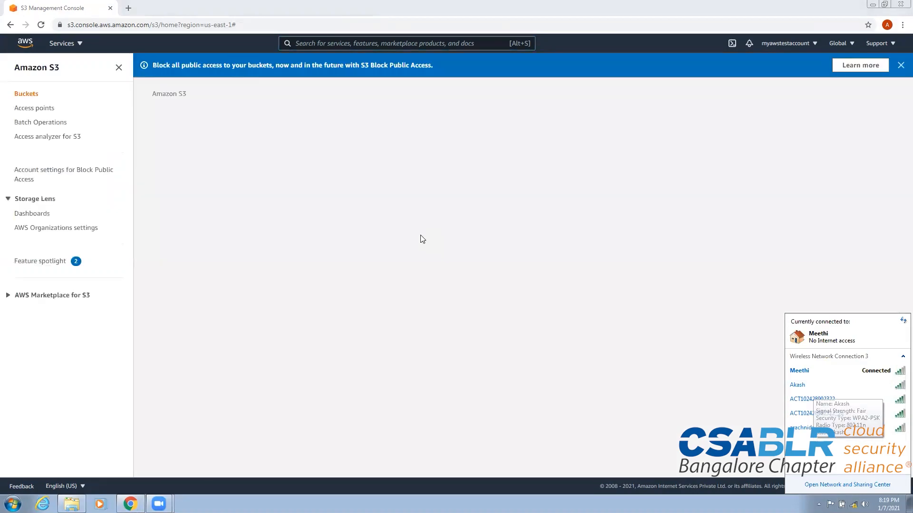
pyautogui.click(420, 235)
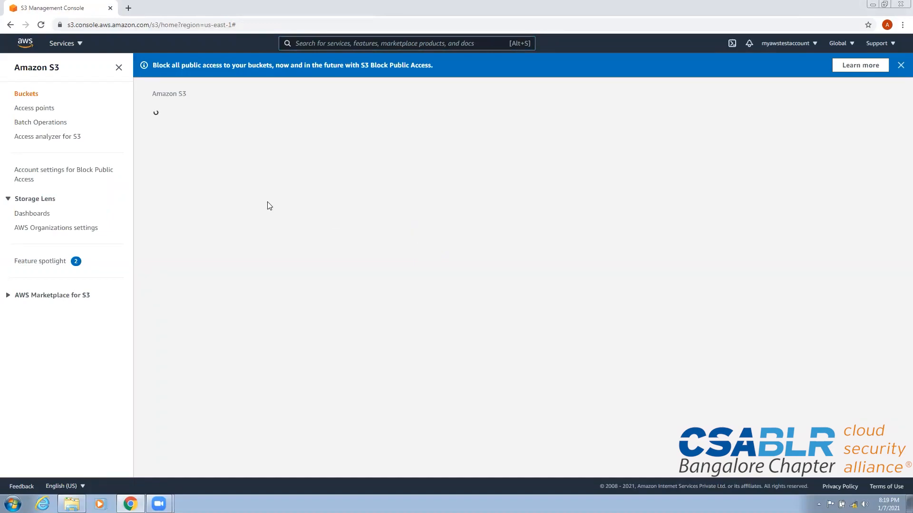
# - Open the testaki567 bucket's properties and open its static website hosting settings for editing
pyautogui.click(199, 201)
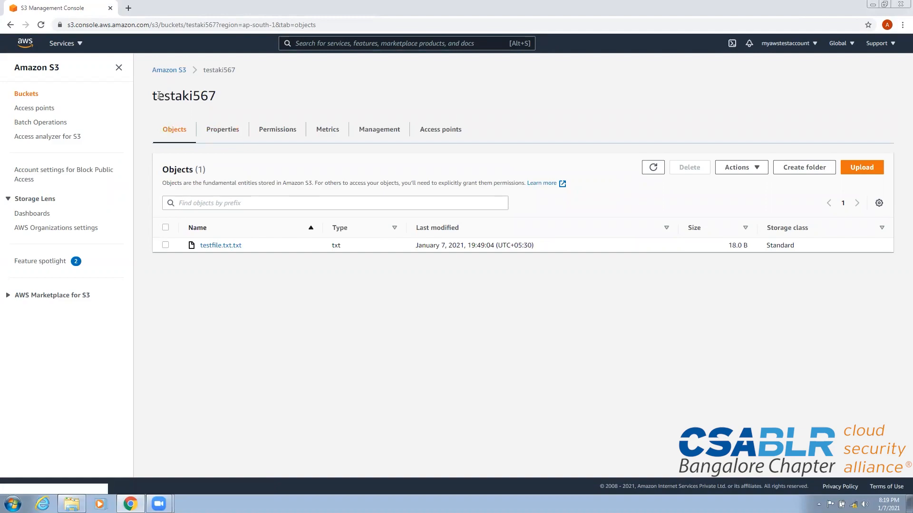
pyautogui.click(230, 135)
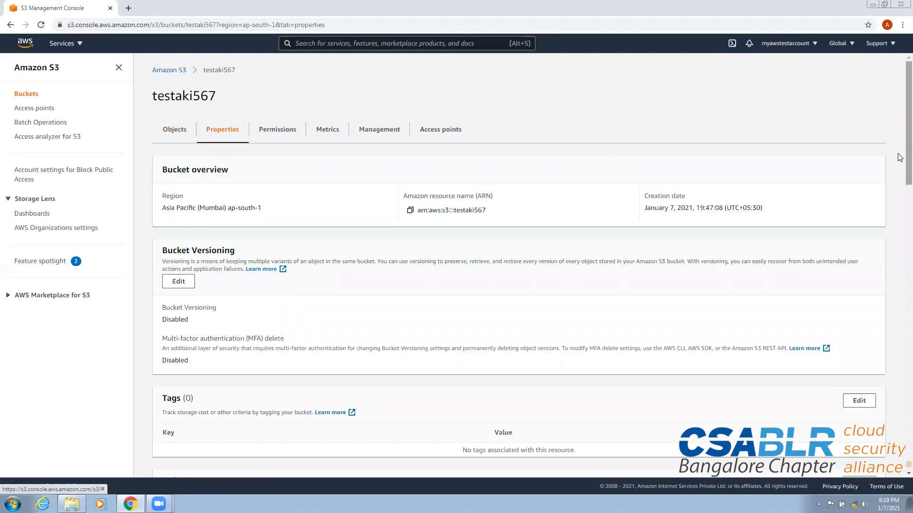
pyautogui.scroll(-3, 900, 155)
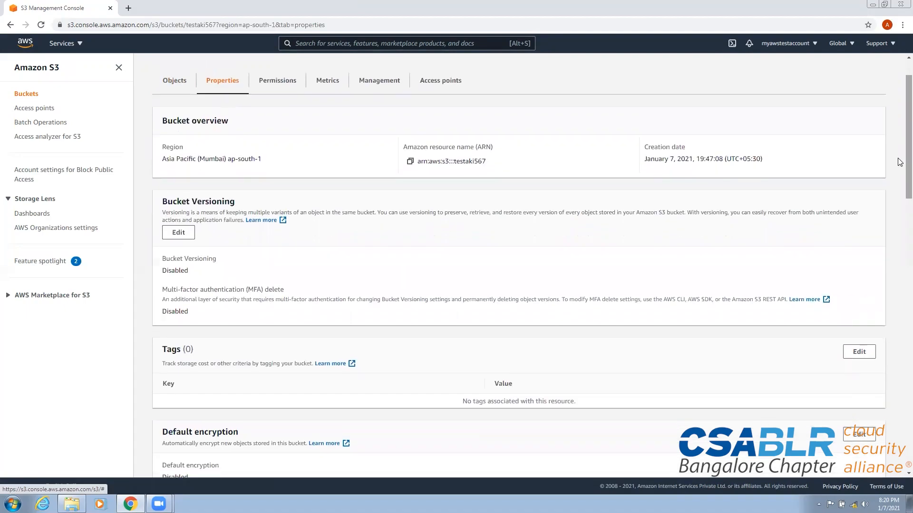
pyautogui.scroll(-2, 900, 190)
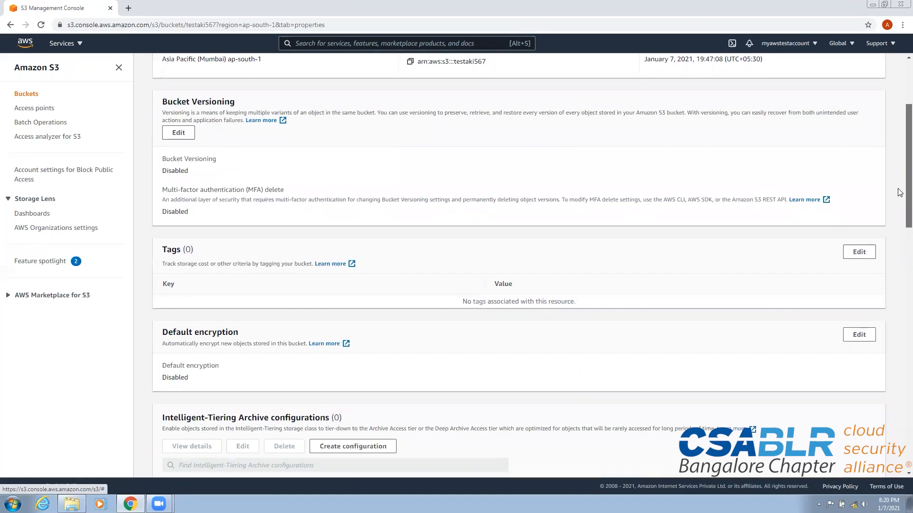
pyautogui.scroll(-3, 900, 223)
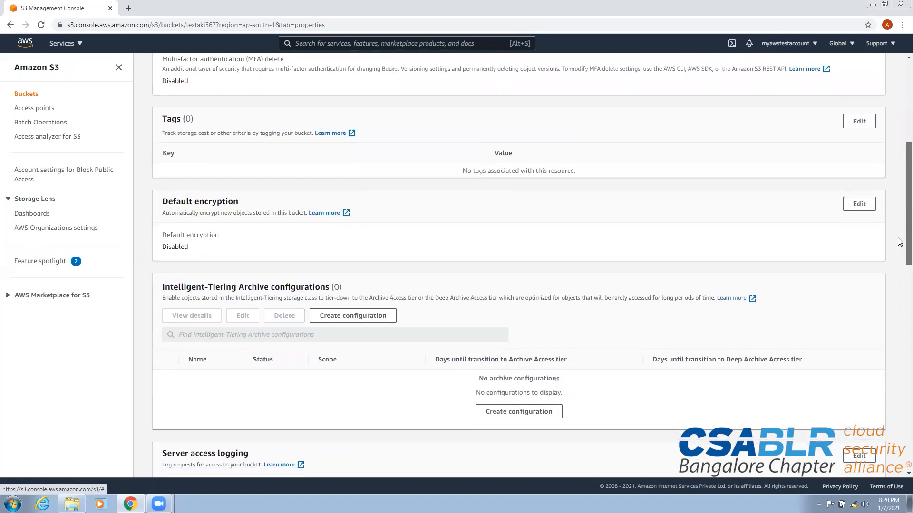
pyautogui.scroll(-4, 900, 266)
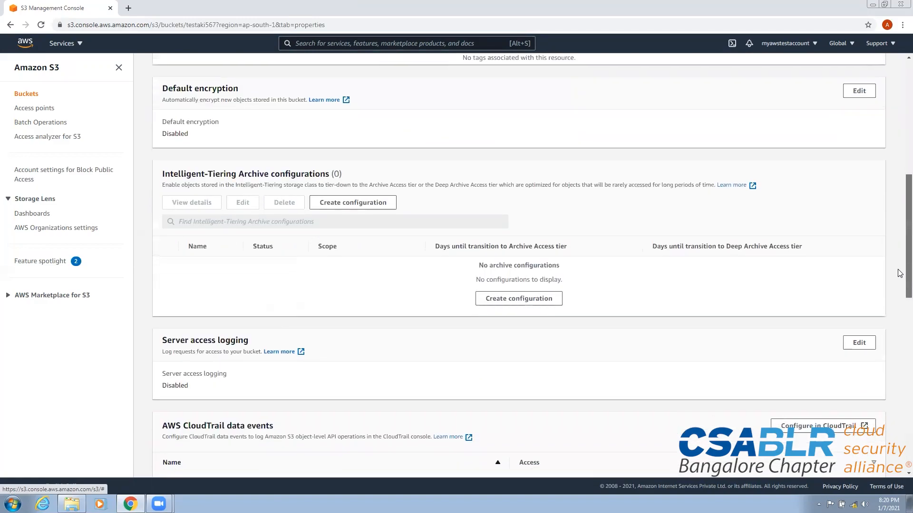
pyautogui.scroll(-3, 900, 298)
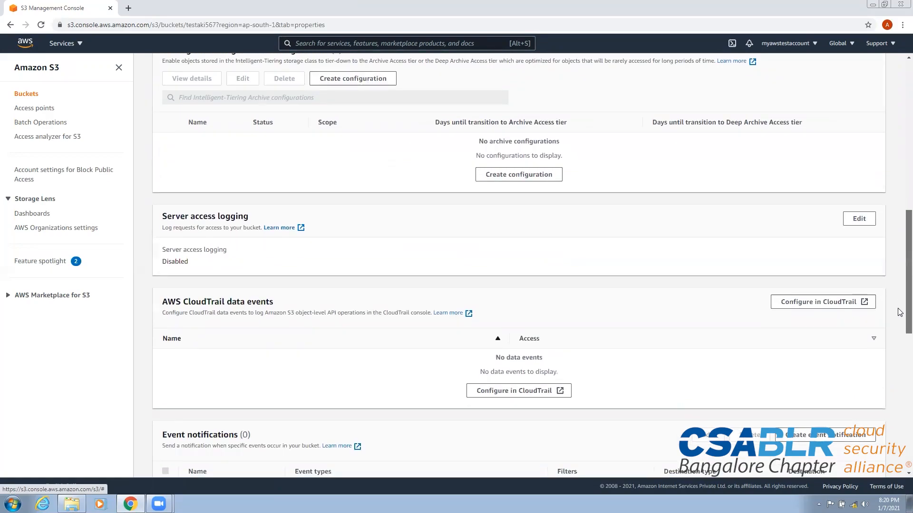
pyautogui.scroll(-3, 900, 346)
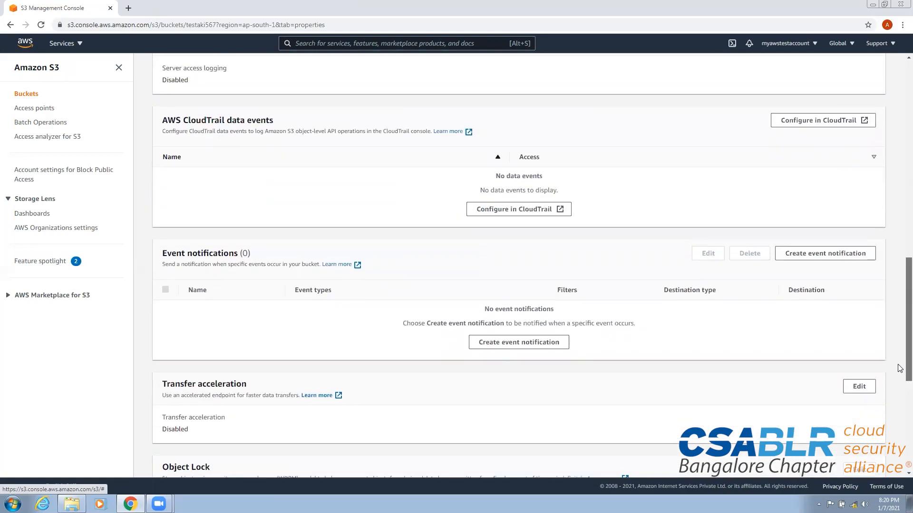
pyautogui.scroll(-3, 900, 389)
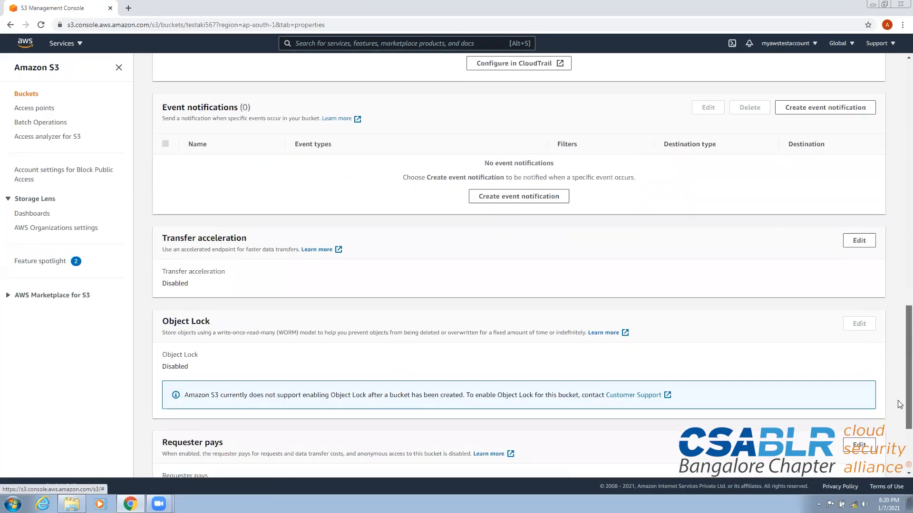
pyautogui.scroll(-2, 900, 419)
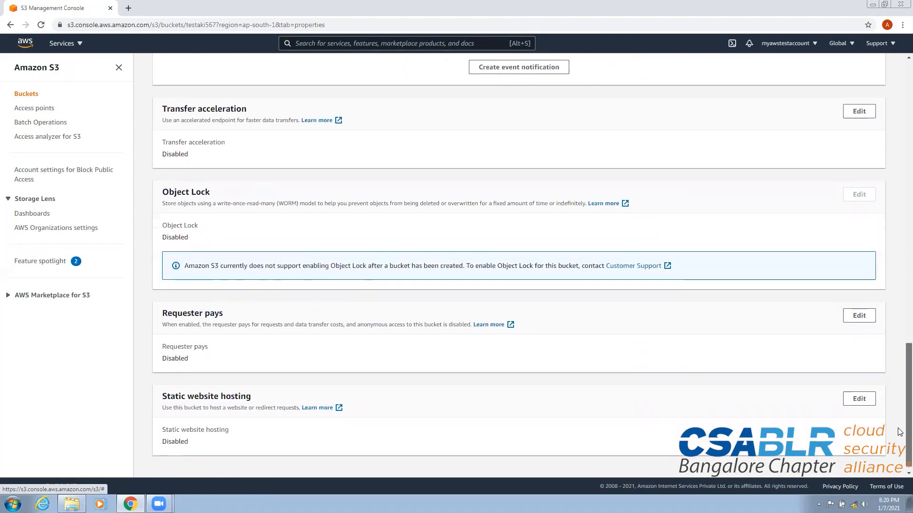
pyautogui.scroll(-1, 900, 432)
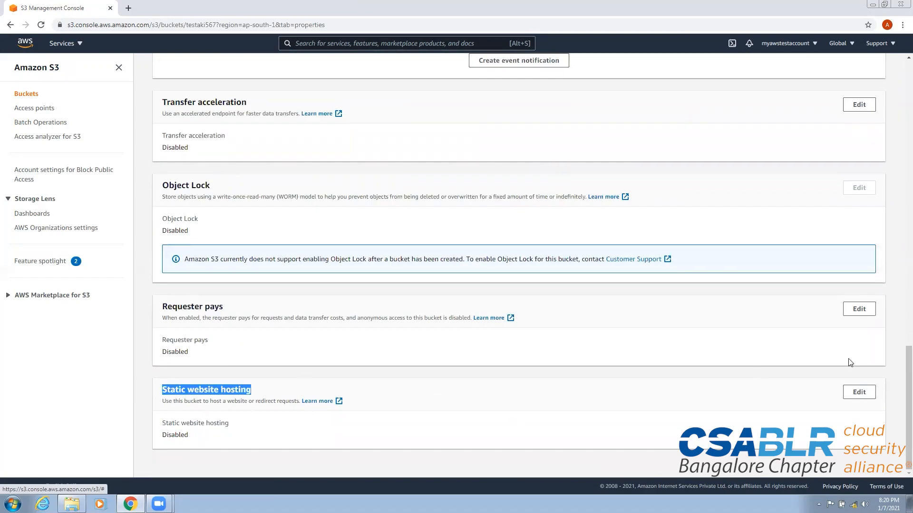
pyautogui.click(866, 397)
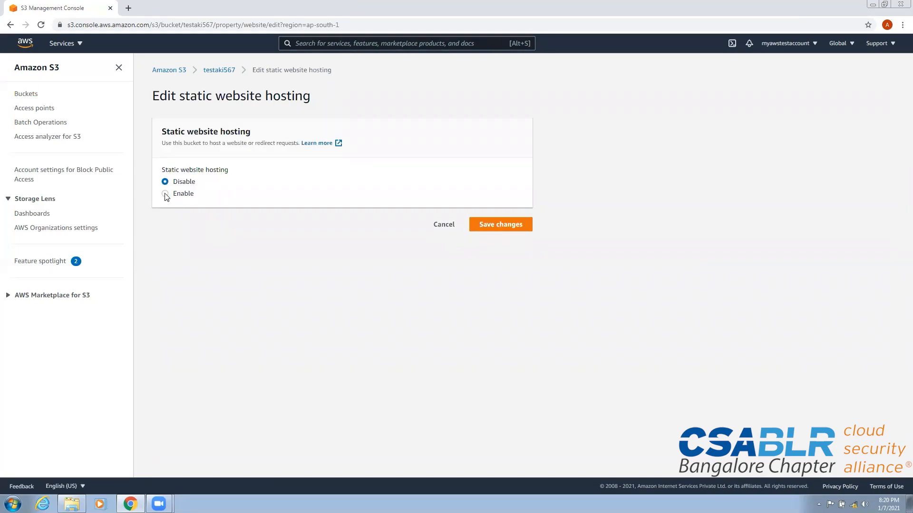
# - Enable static website hosting with index.html as the index document and error.html as the error document, and save the changes
pyautogui.click(165, 194)
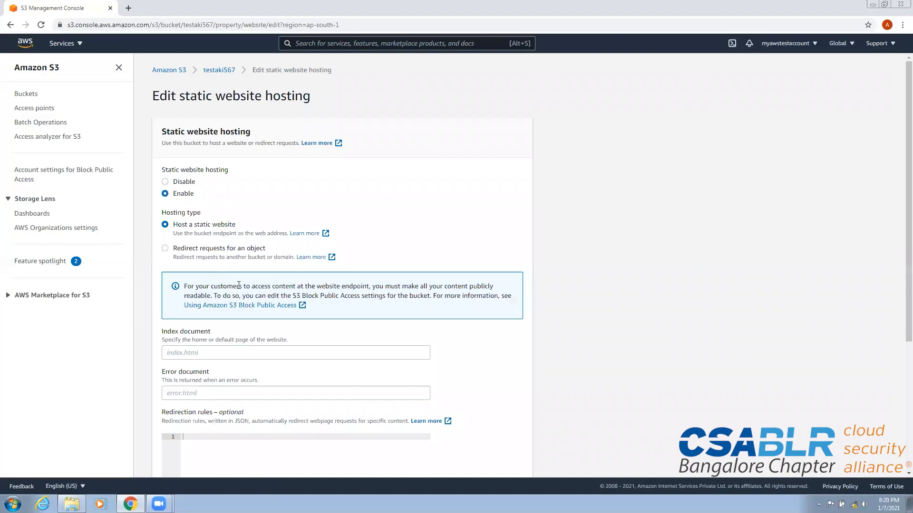
pyautogui.click(235, 352)
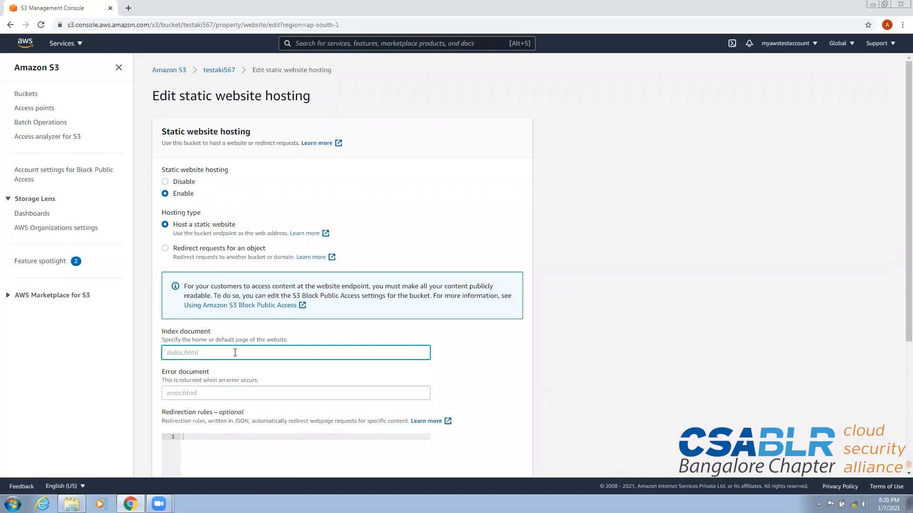
pyautogui.write('index.html')
pyautogui.click(222, 390)
pyautogui.write('error.html')
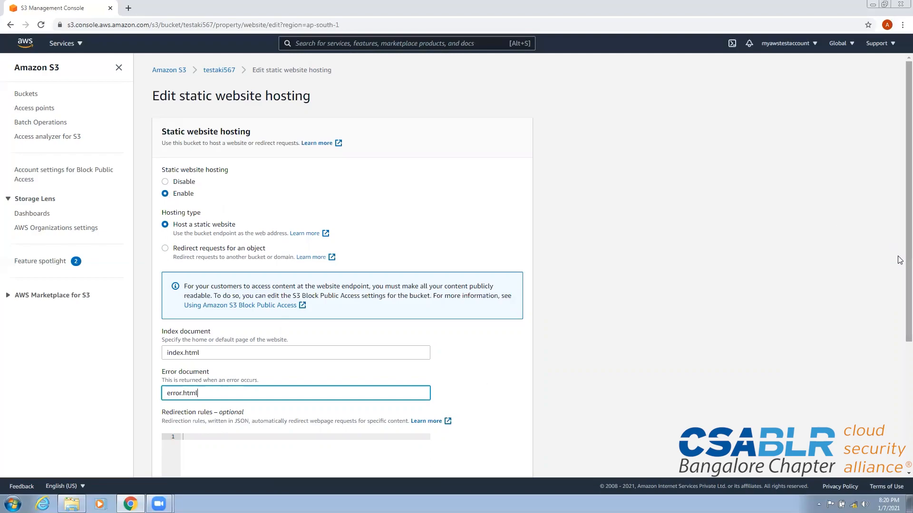
pyautogui.scroll(-4, 902, 402)
pyautogui.moveTo(898, 473); pyautogui.dragTo(898, 475)
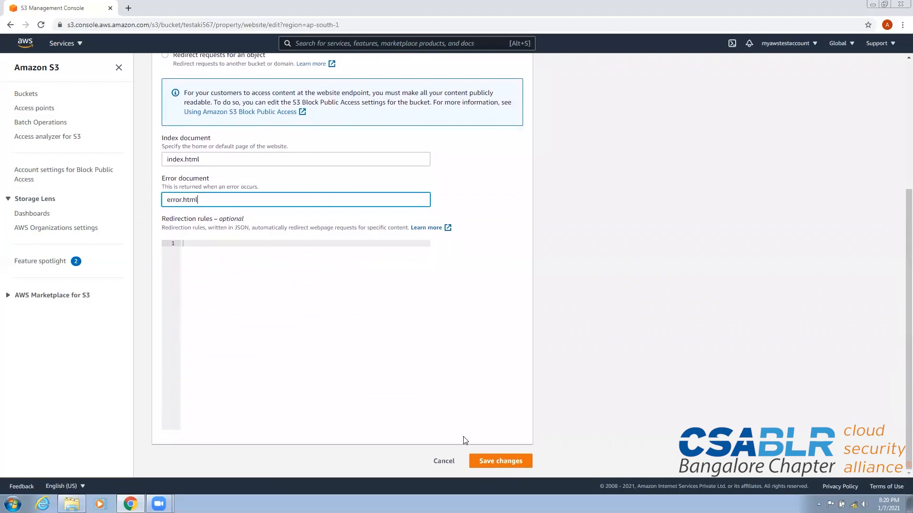
pyautogui.click(507, 460)
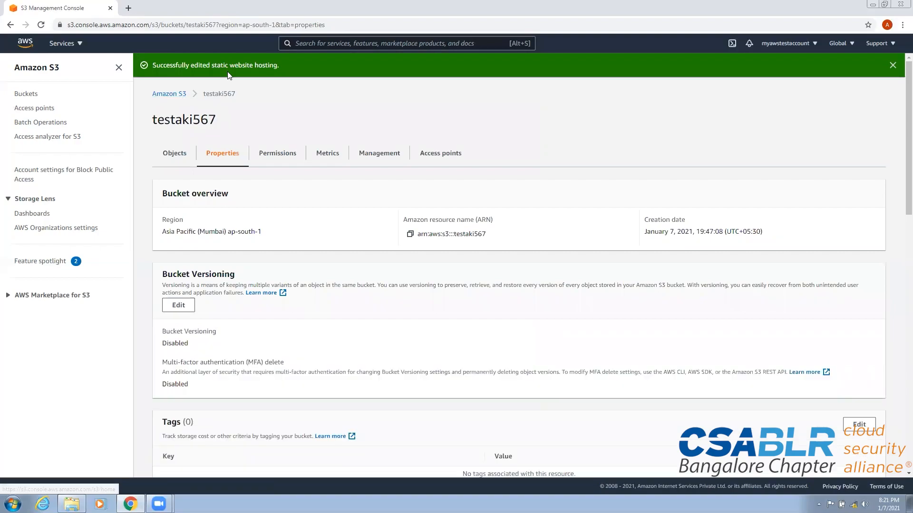
# - Start an upload to the testaki567 bucket and add the error and index HTML files from the Desktop's FILES folder
pyautogui.click(172, 154)
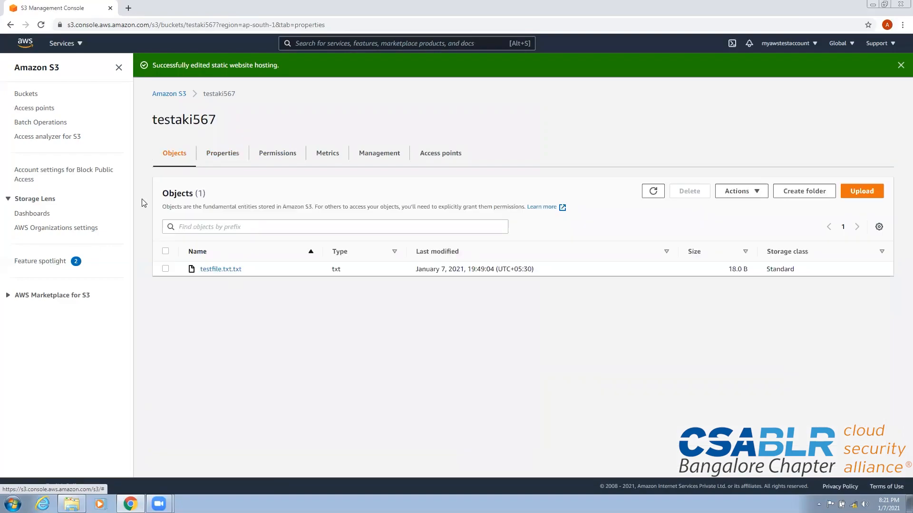
pyautogui.click(860, 191)
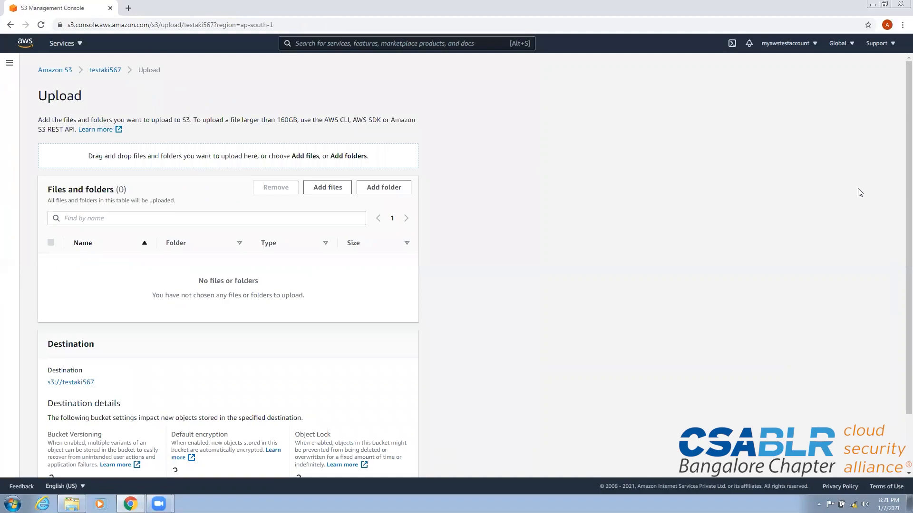
pyautogui.click(335, 187)
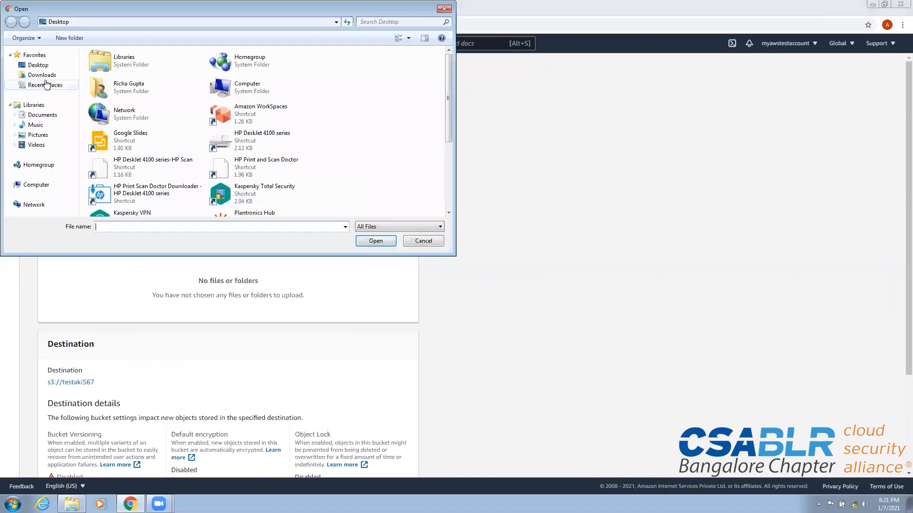
pyautogui.click(39, 65)
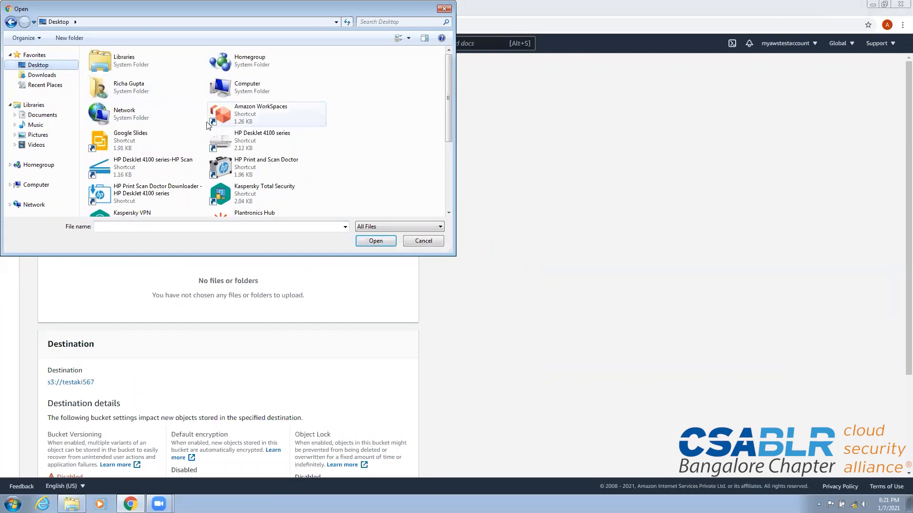
pyautogui.scroll(-3, 113, 94)
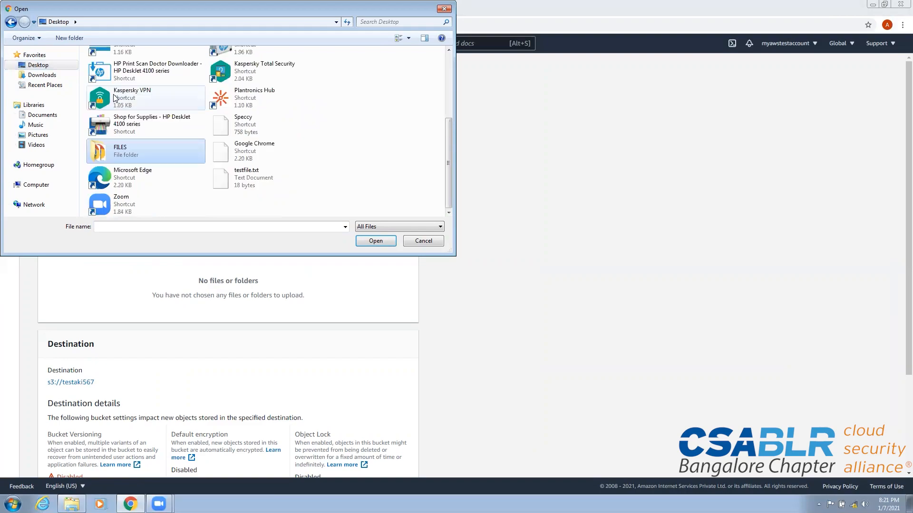
pyautogui.doubleClick(136, 153)
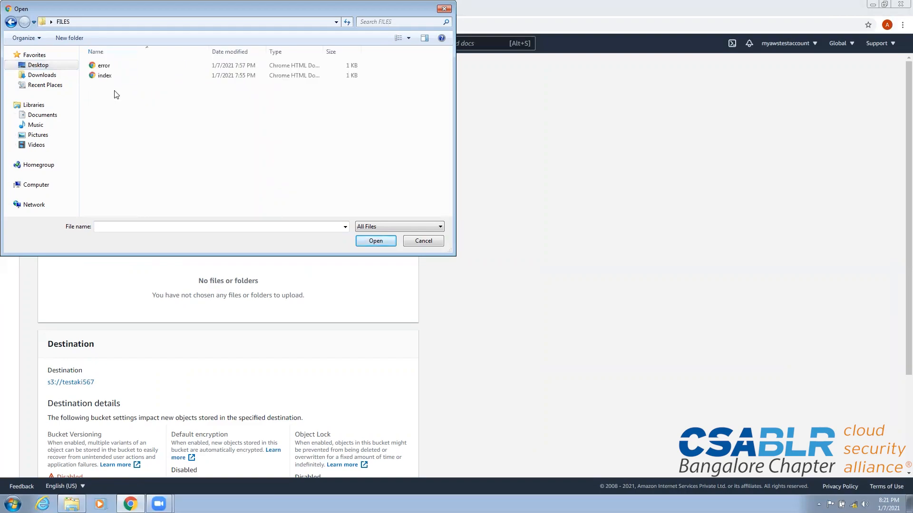
pyautogui.hotkey('ctrl', 'a')
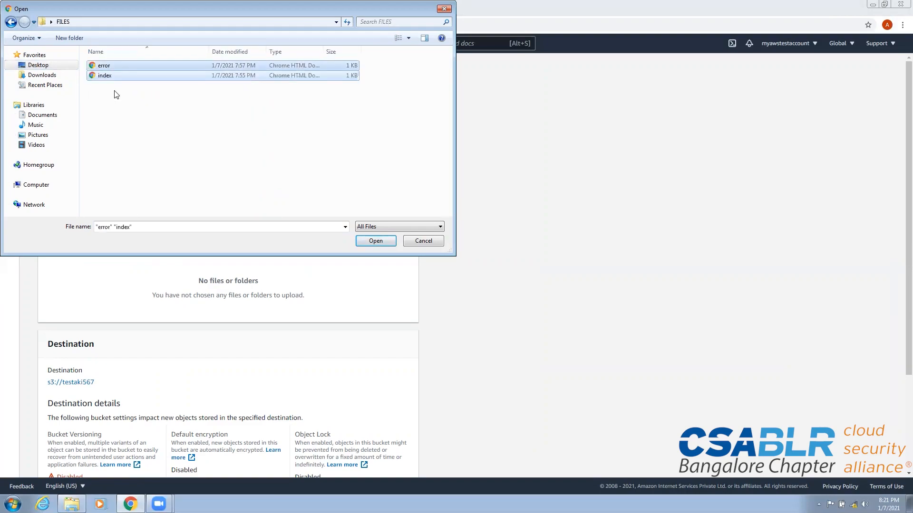
pyautogui.click(375, 241)
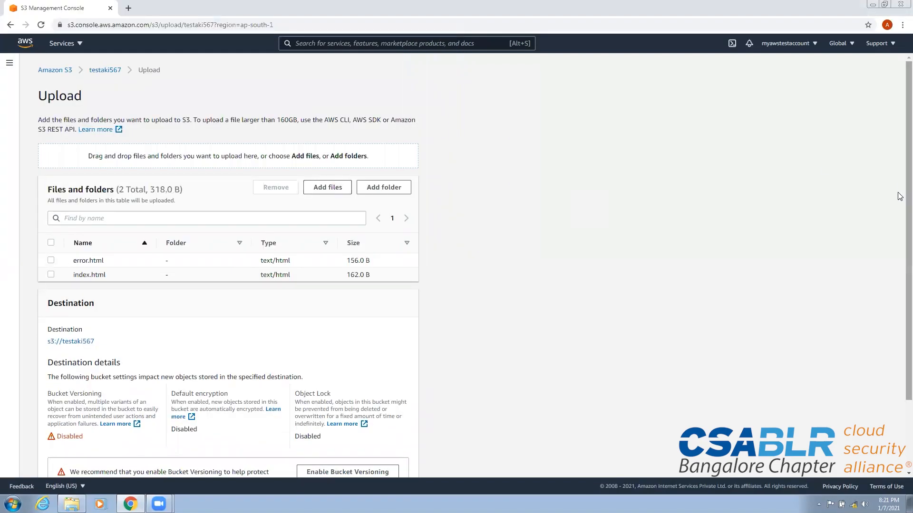
# - Upload the two added HTML files to the bucket and exit the upload status page
pyautogui.scroll(-3, 900, 196)
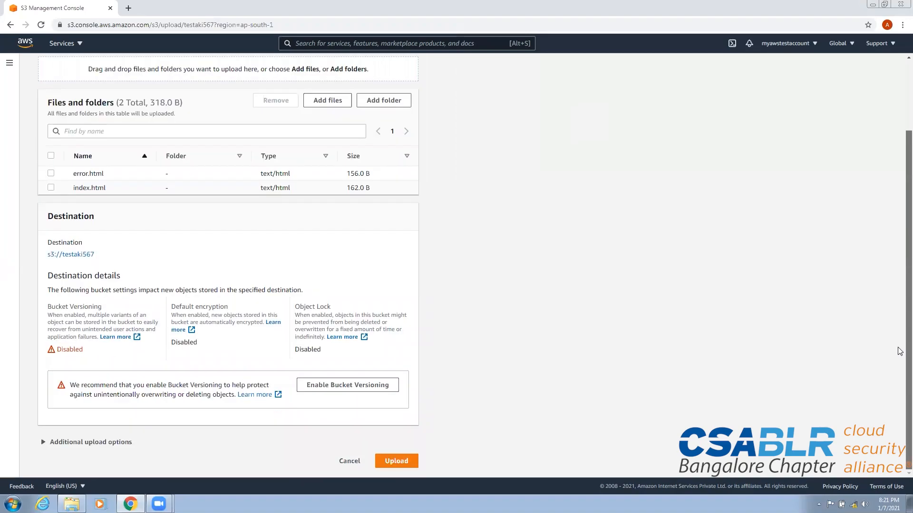
pyautogui.click(396, 462)
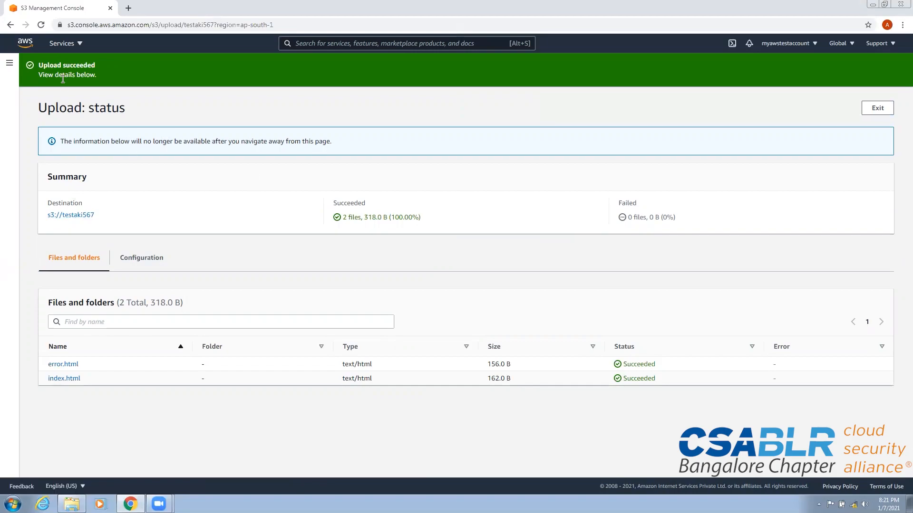
pyautogui.click(879, 108)
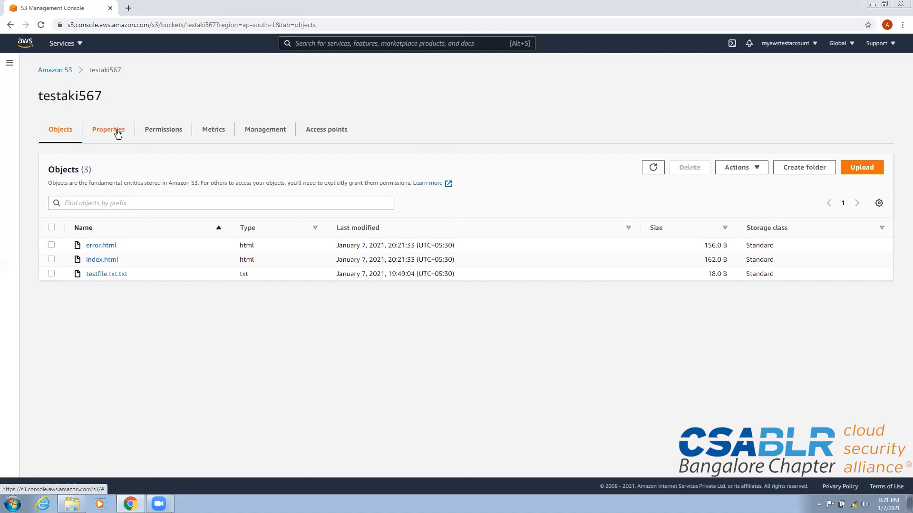
# - Review the bucket's Block public access permissions, focusing on the two access control list settings
pyautogui.click(164, 131)
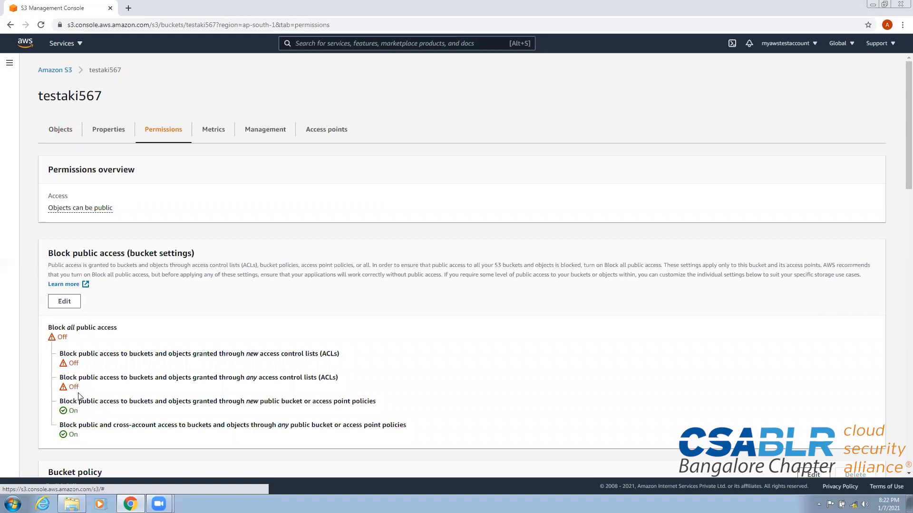
pyautogui.moveTo(49, 356); pyautogui.dragTo(80, 390)
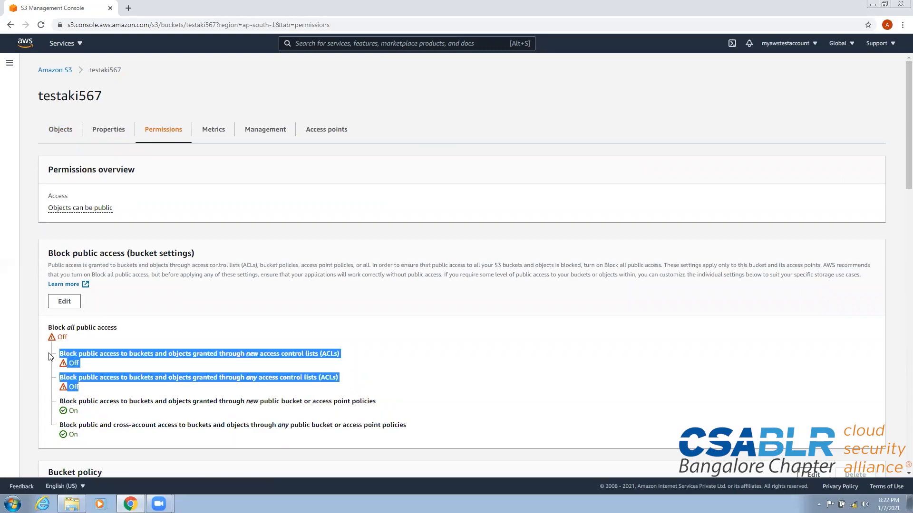
pyautogui.click(96, 71)
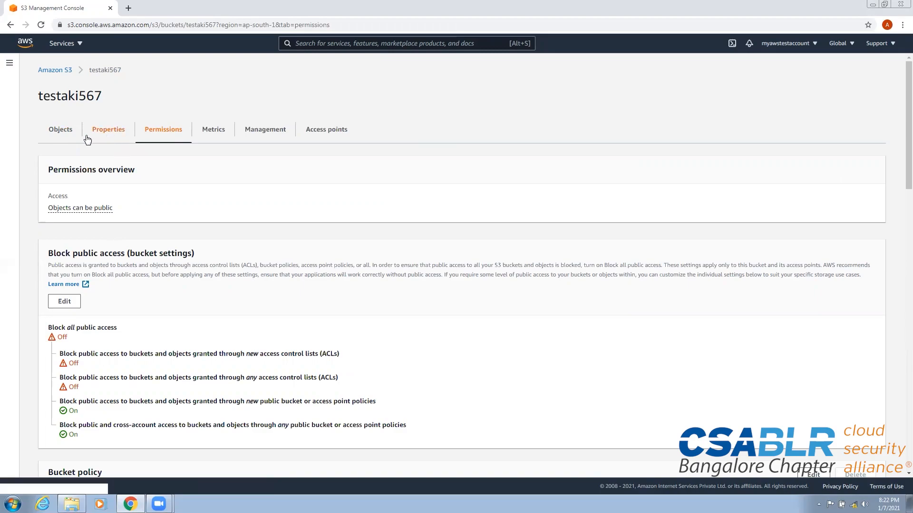
# - Grant Everyone (public access) read permission on the index.html object, acknowledge the effects, and save the access control list
pyautogui.click(51, 133)
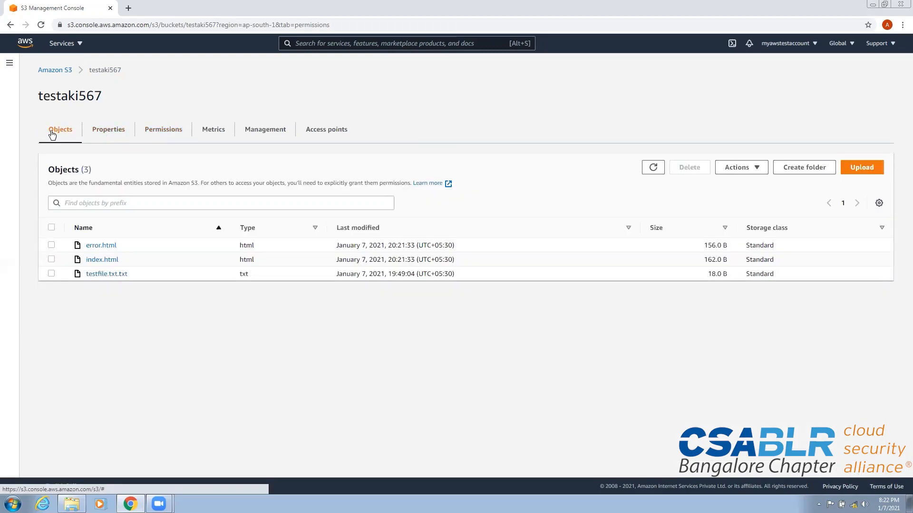
pyautogui.click(98, 260)
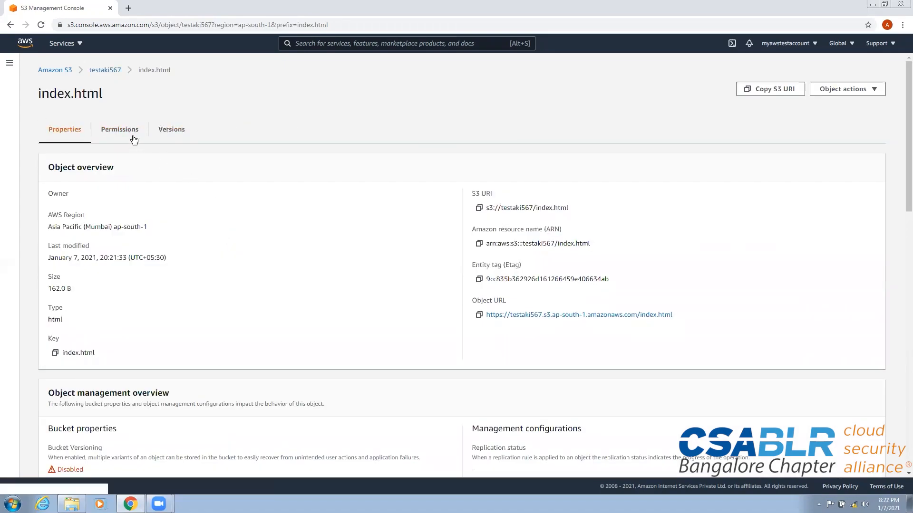
pyautogui.click(131, 132)
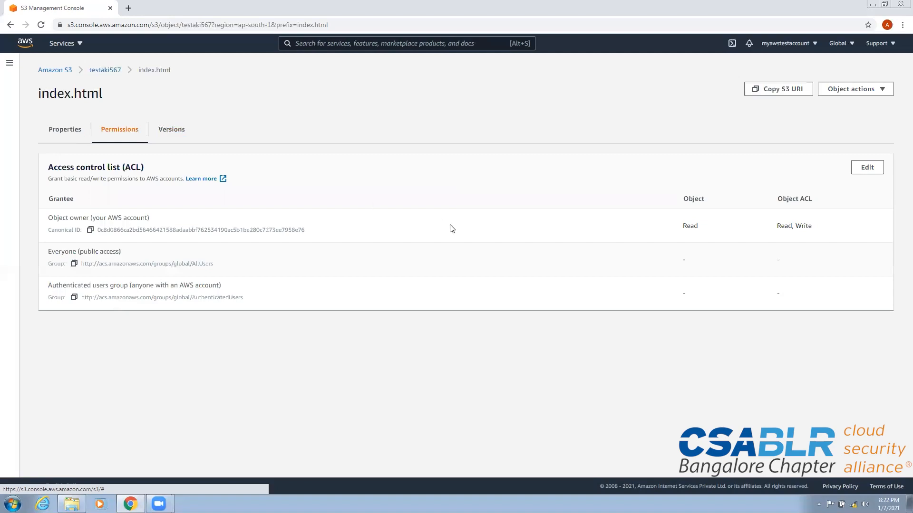
pyautogui.click(869, 169)
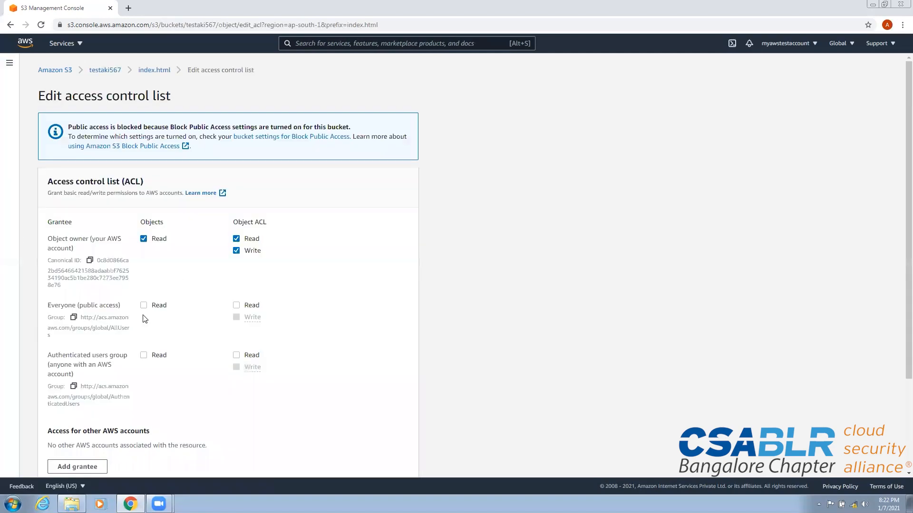
pyautogui.click(143, 307)
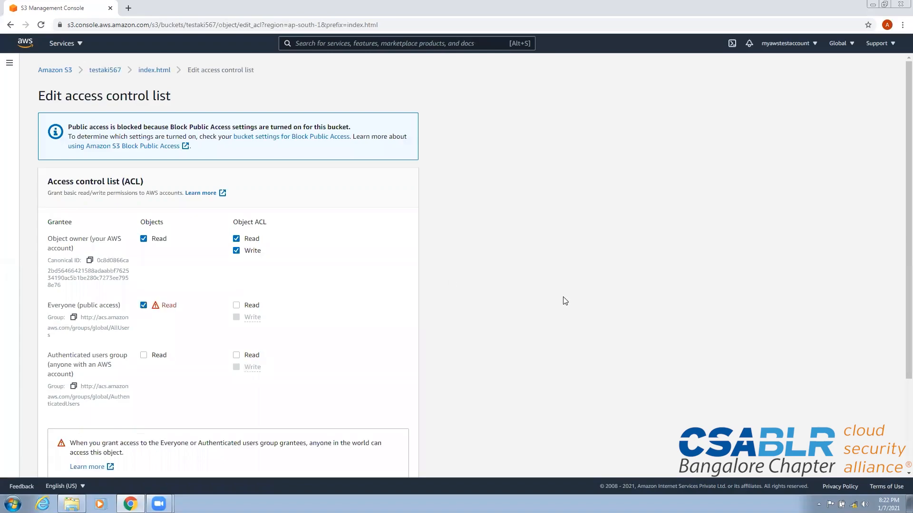
pyautogui.moveTo(900, 278); pyautogui.dragTo(899, 435)
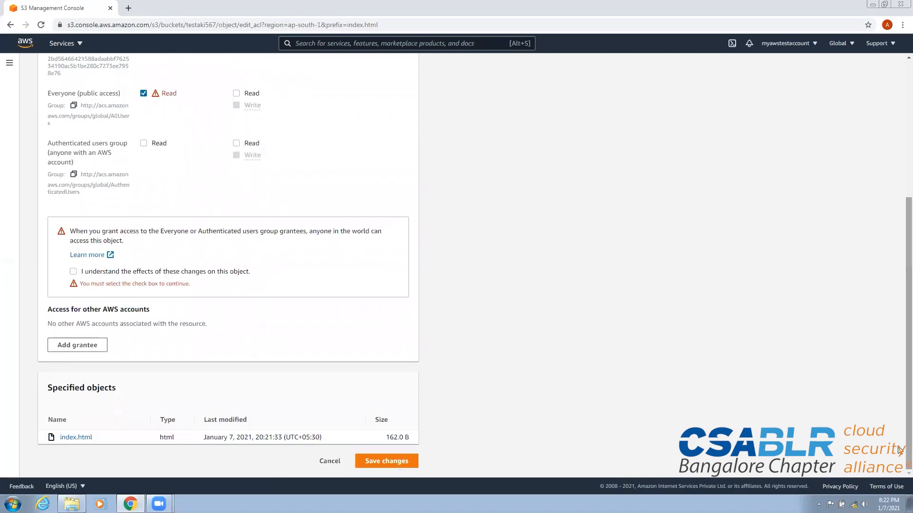
pyautogui.click(73, 272)
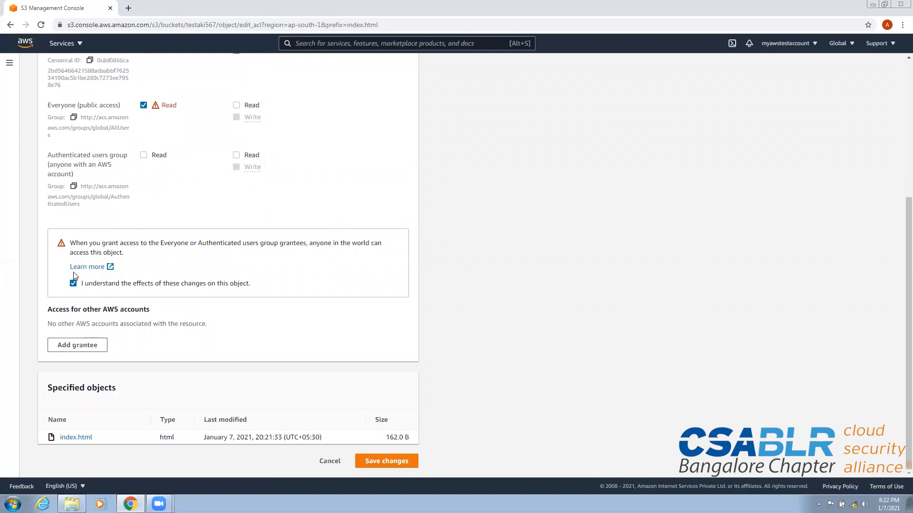
pyautogui.click(399, 462)
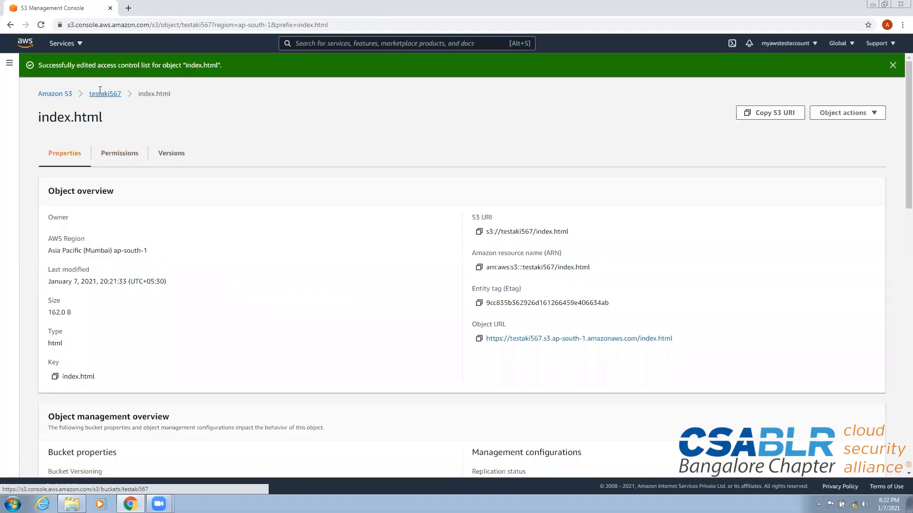
# - Return to the testaki567 bucket and display the access control list of the error.html object
pyautogui.click(100, 93)
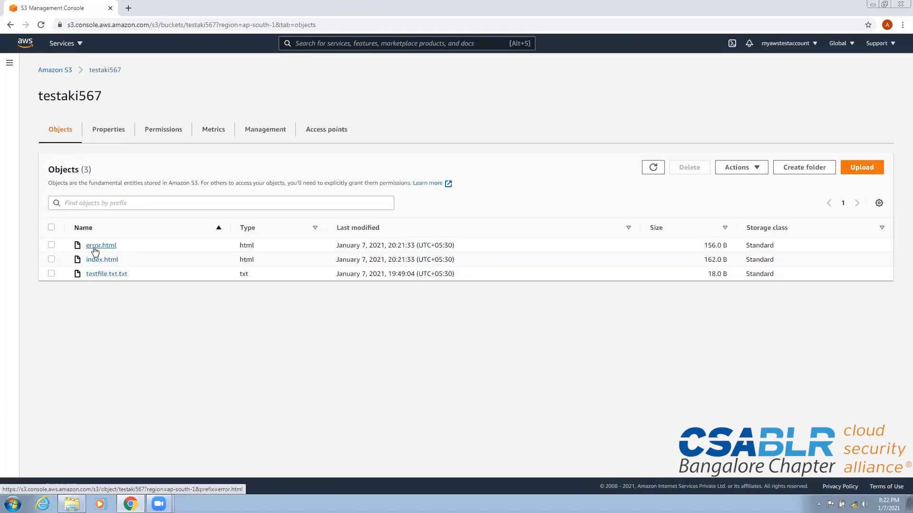
pyautogui.click(93, 246)
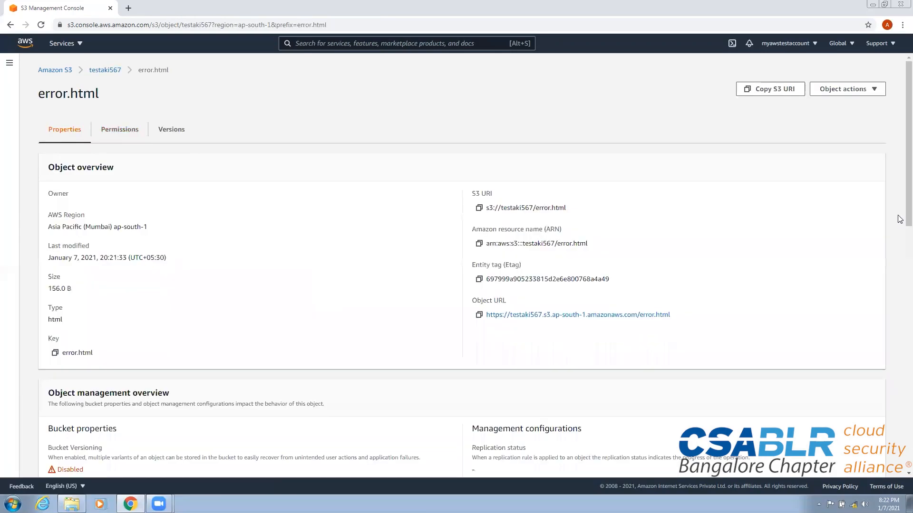
pyautogui.moveTo(900, 171); pyautogui.dragTo(900, 486)
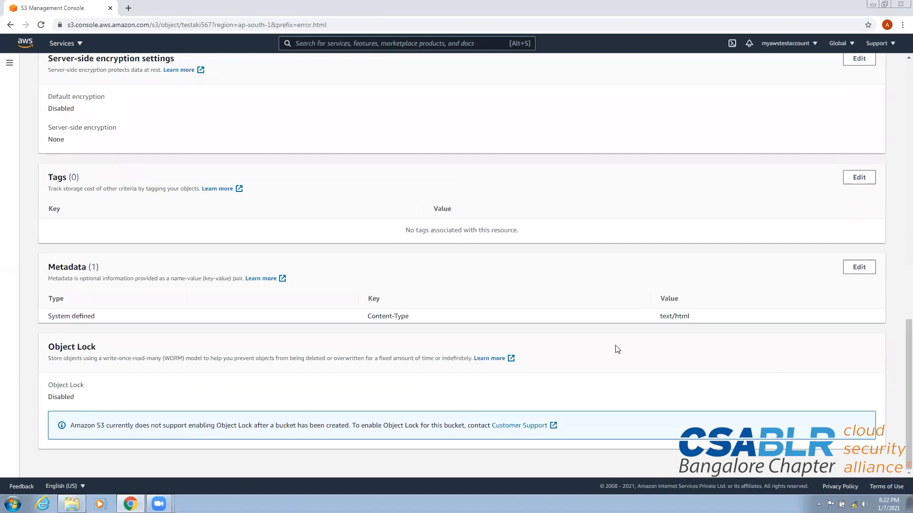
pyautogui.moveTo(900, 356); pyautogui.dragTo(897, 112)
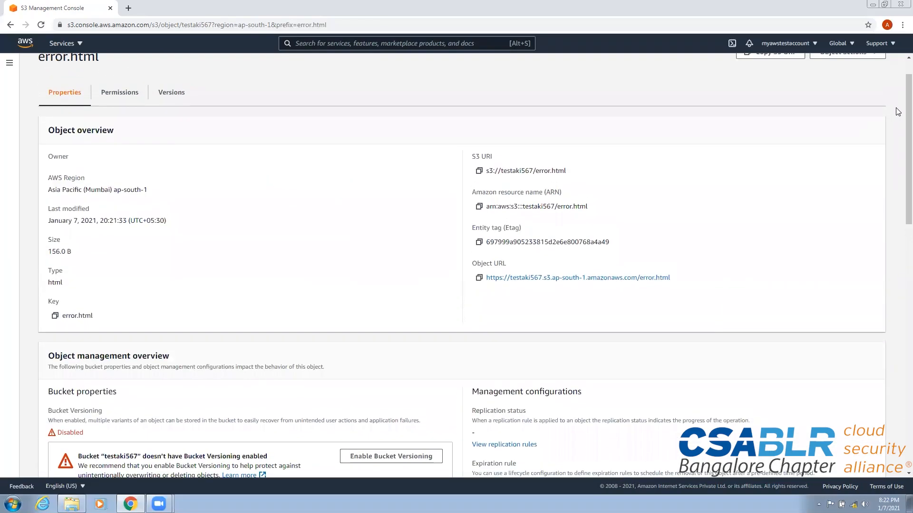
pyautogui.click(122, 98)
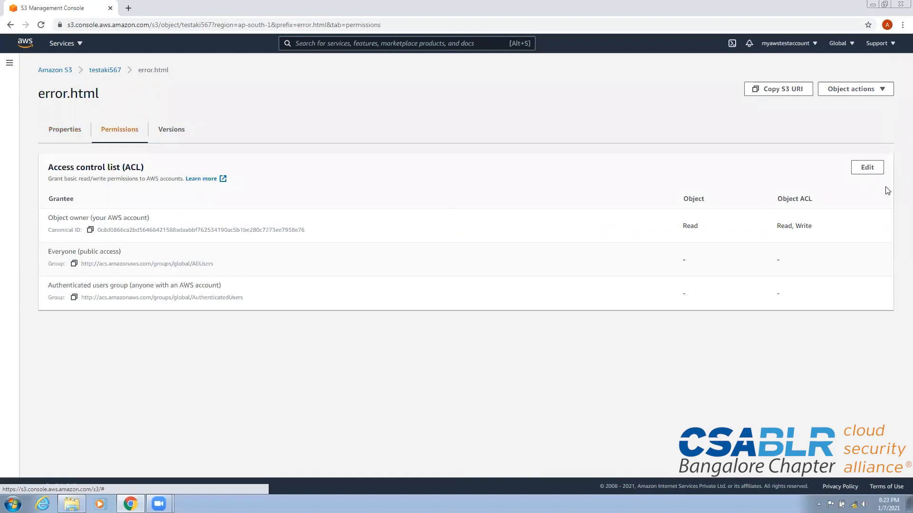
# - Grant Everyone (public access) read permission on error.html, acknowledge the effects, and save the access control list
pyautogui.click(863, 171)
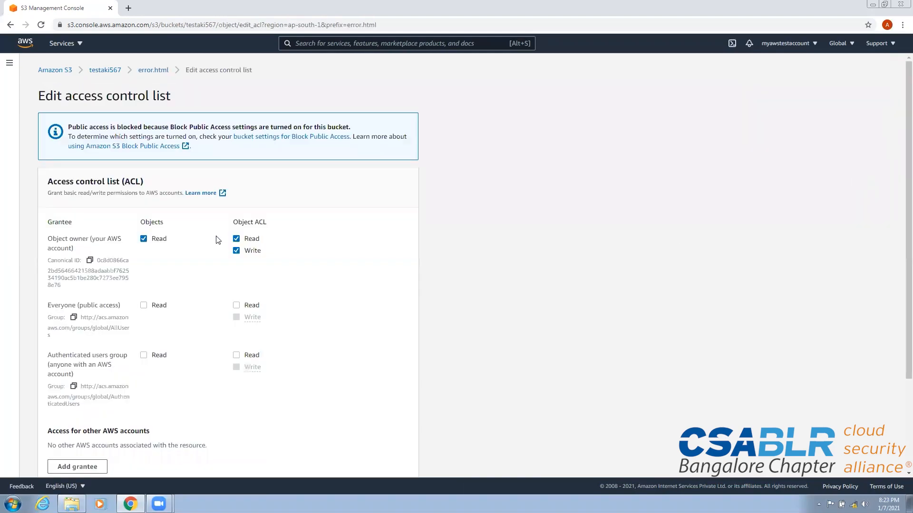
pyautogui.click(144, 305)
pyautogui.click(144, 305)
pyautogui.click(144, 305)
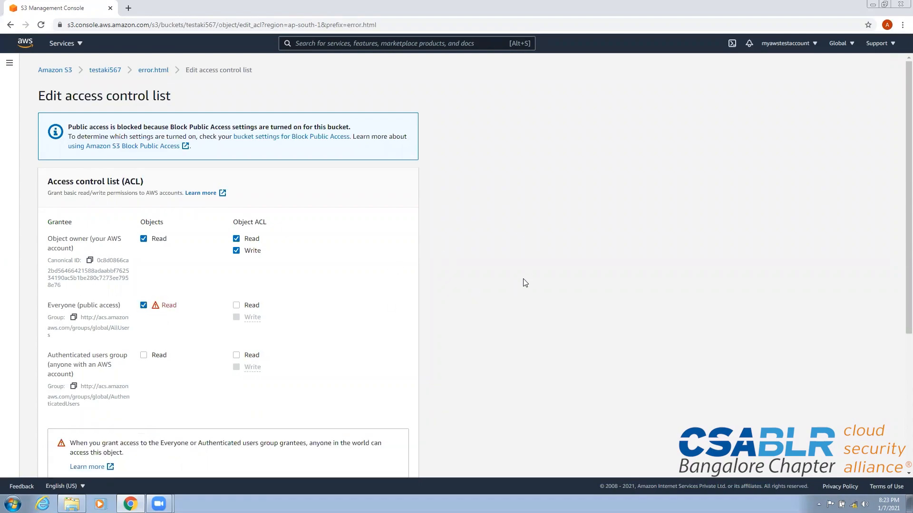
pyautogui.scroll(-5, 899, 212)
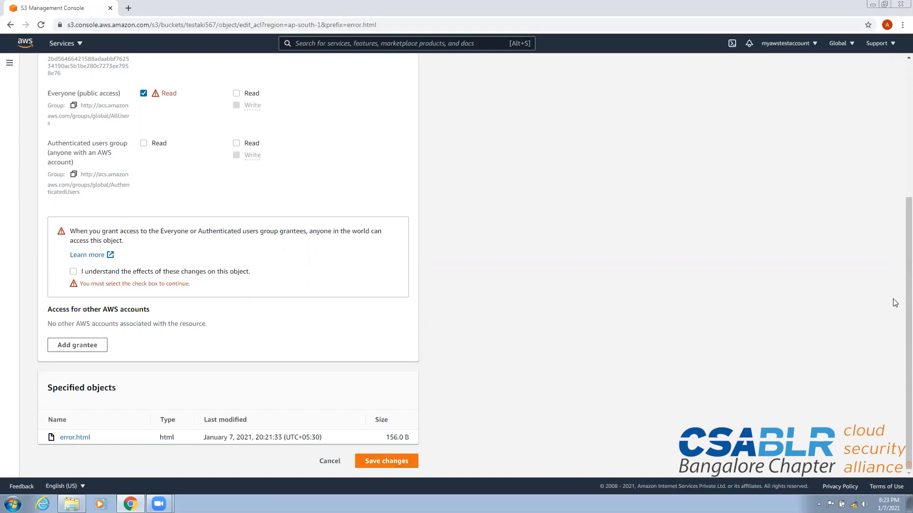
pyautogui.scroll(5, 900, 312)
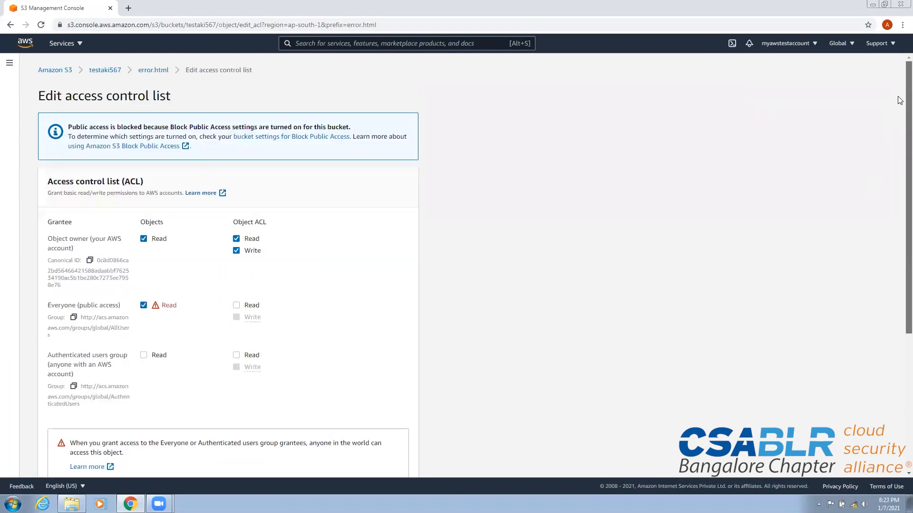
pyautogui.scroll(-3, 900, 253)
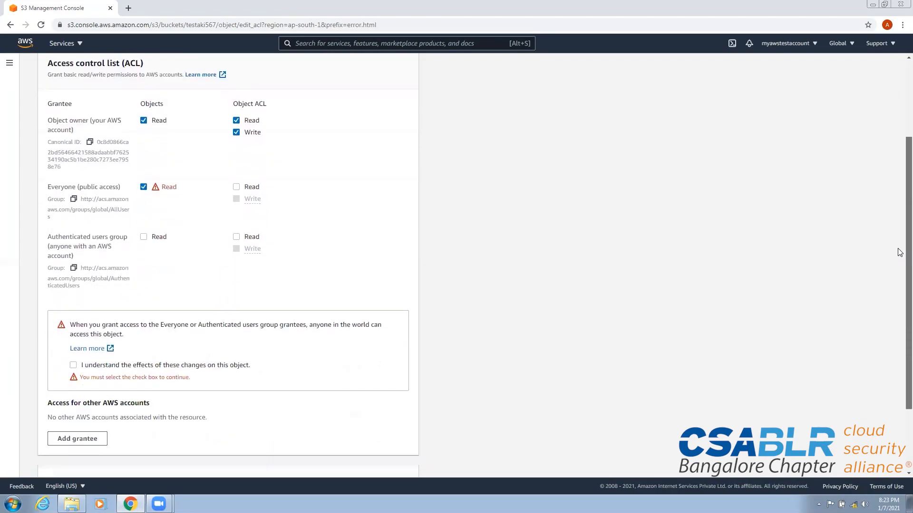
pyautogui.scroll(-2, 899, 286)
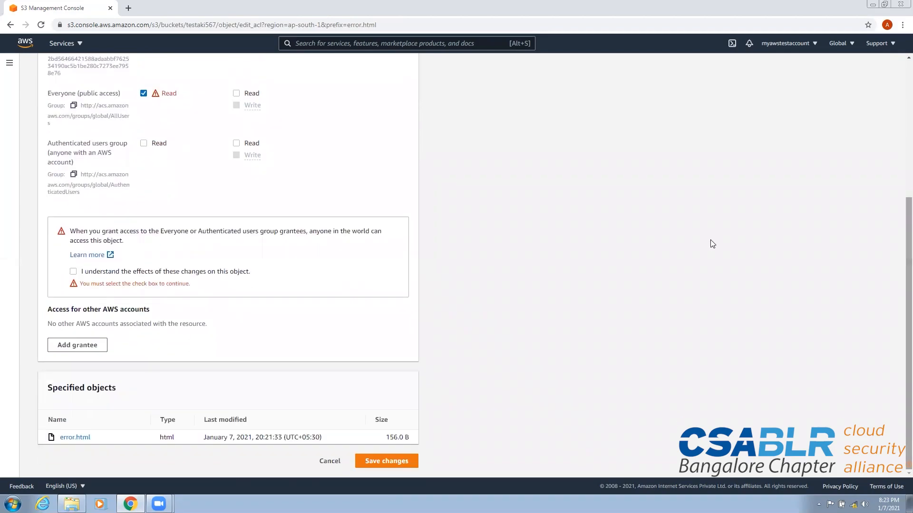
pyautogui.click(160, 274)
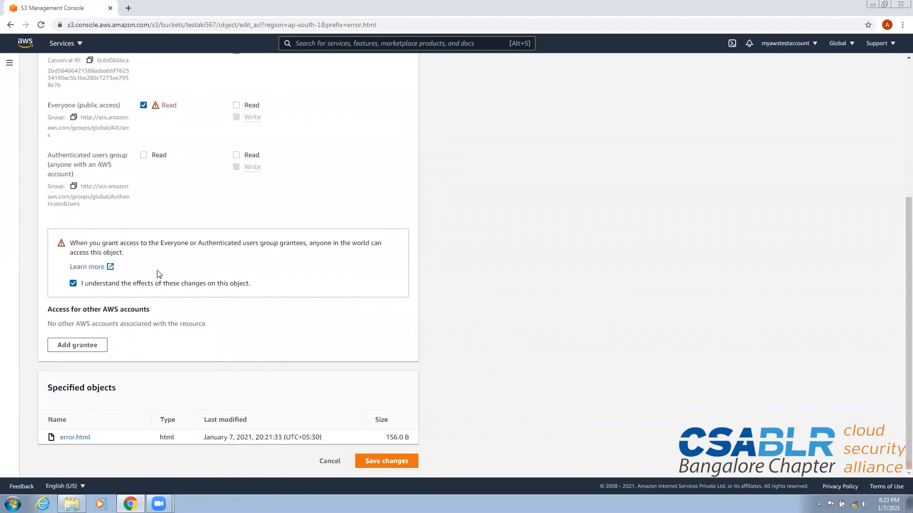
pyautogui.click(386, 460)
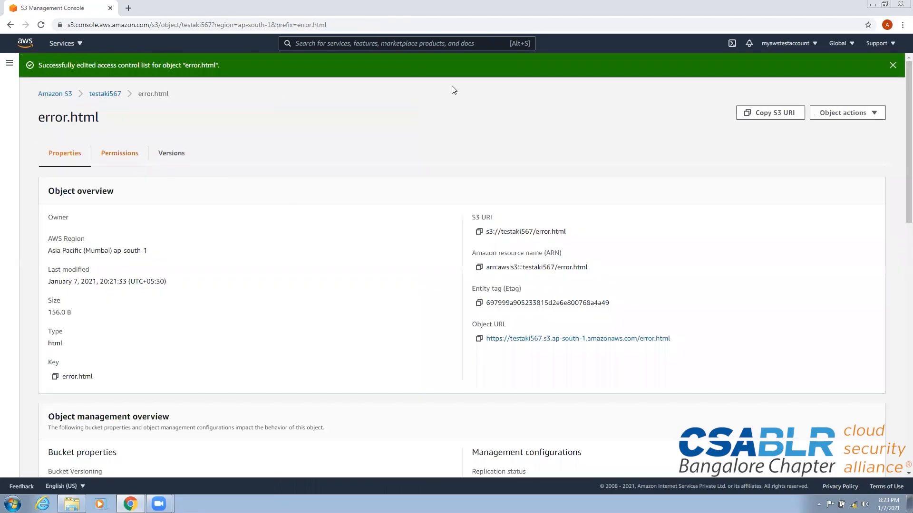
pyautogui.click(893, 65)
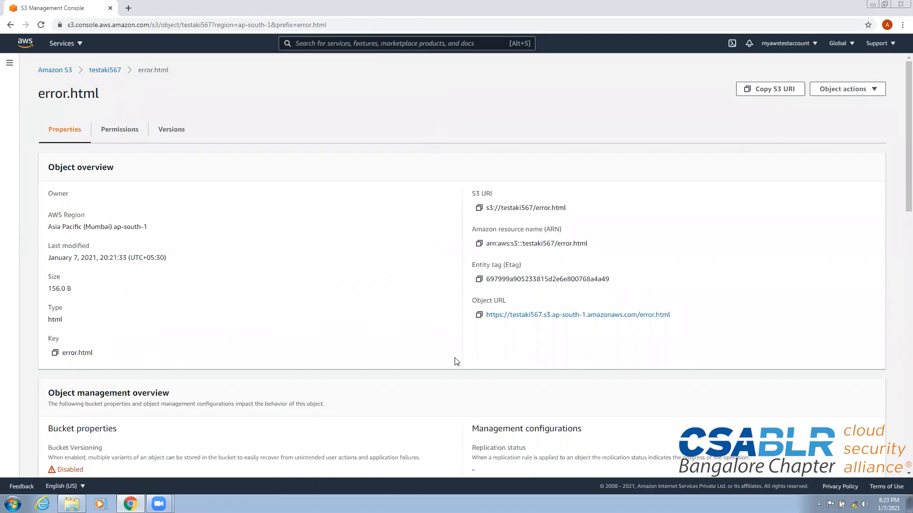
# - Revisit the index.html object's details from the bucket and return to the object list
pyautogui.click(104, 71)
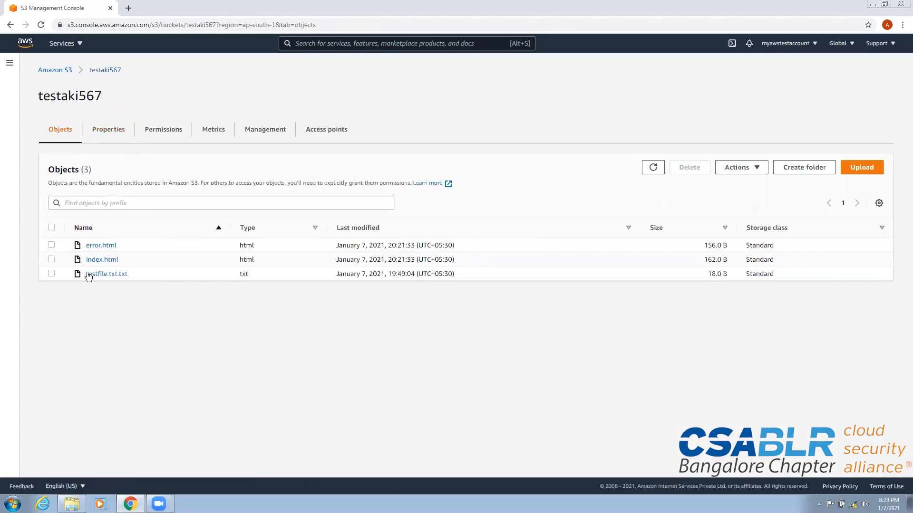
pyautogui.click(94, 265)
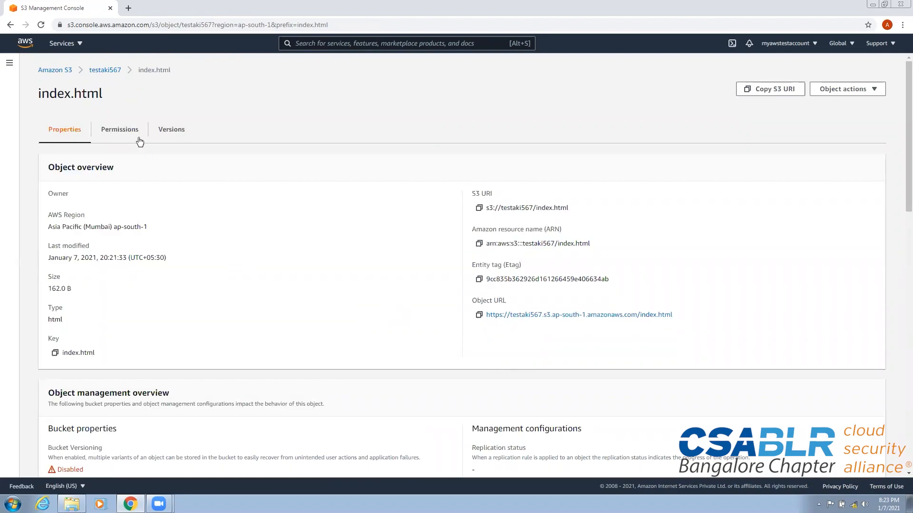
pyautogui.click(105, 72)
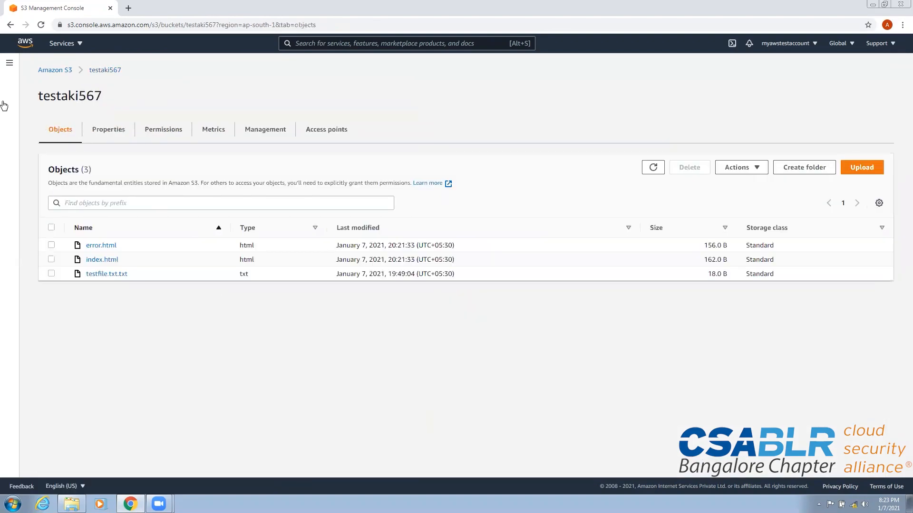
# - Review the bucket's static website hosting configuration, including the index and error documents, and leave it without saving
pyautogui.click(116, 135)
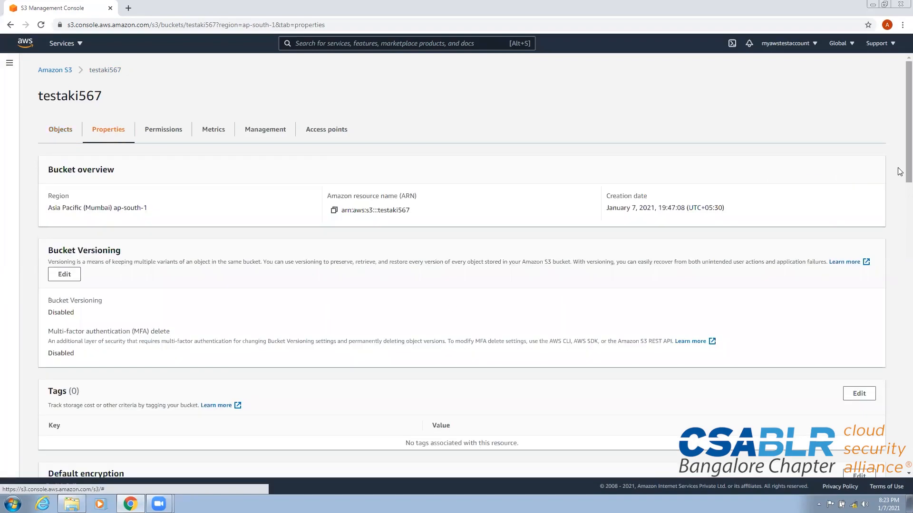
pyautogui.scroll(-15, 896, 299)
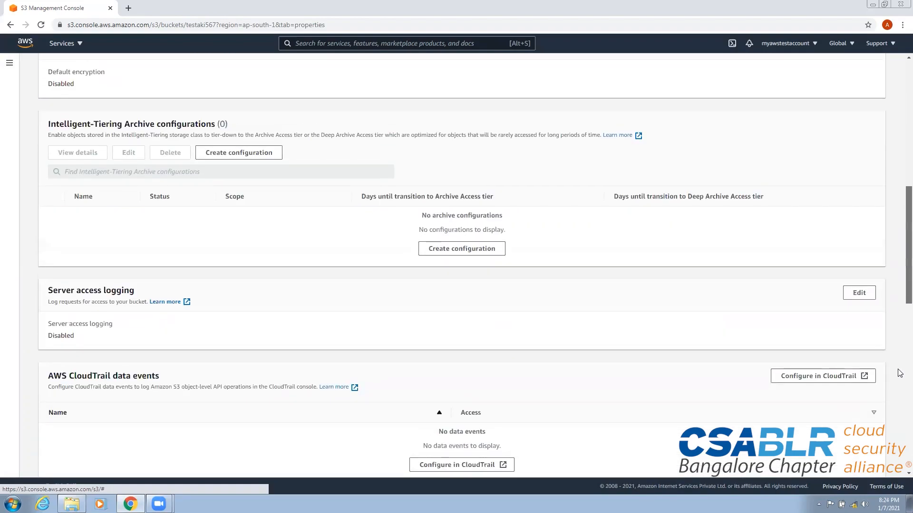
pyautogui.scroll(-7, 899, 471)
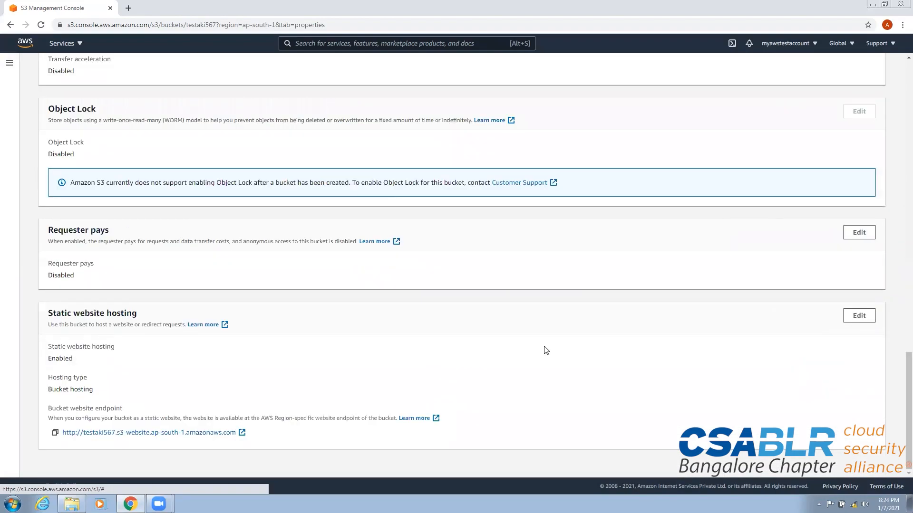
pyautogui.click(854, 317)
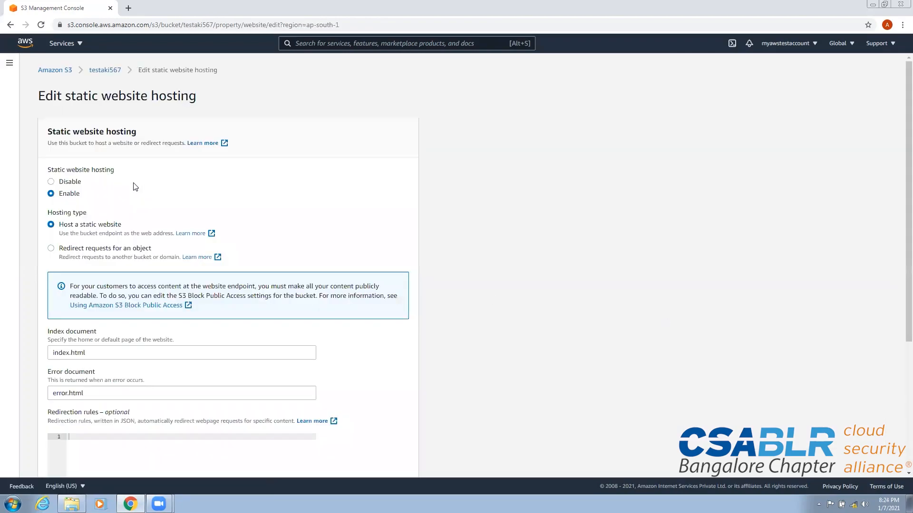
pyautogui.moveTo(906, 199); pyautogui.dragTo(898, 310)
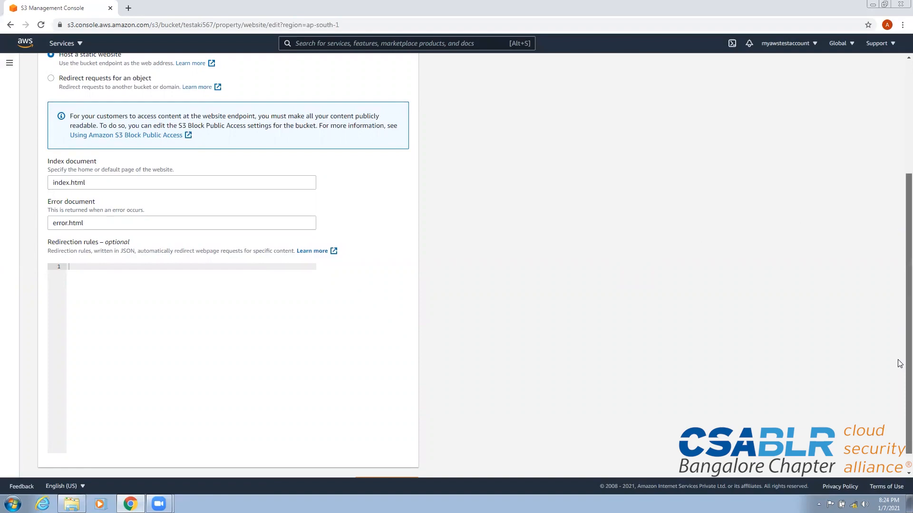
pyautogui.scroll(-1, 899, 366)
pyautogui.scroll(4, 898, 371)
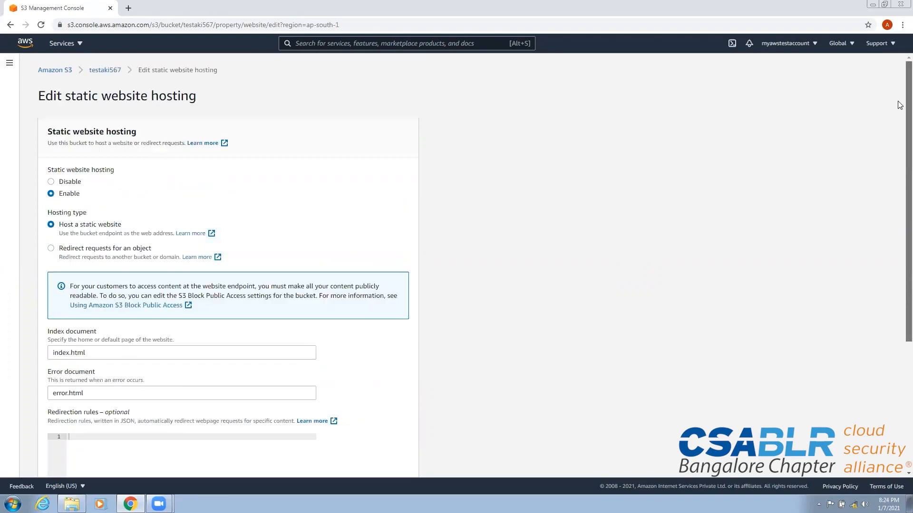
pyautogui.click(114, 73)
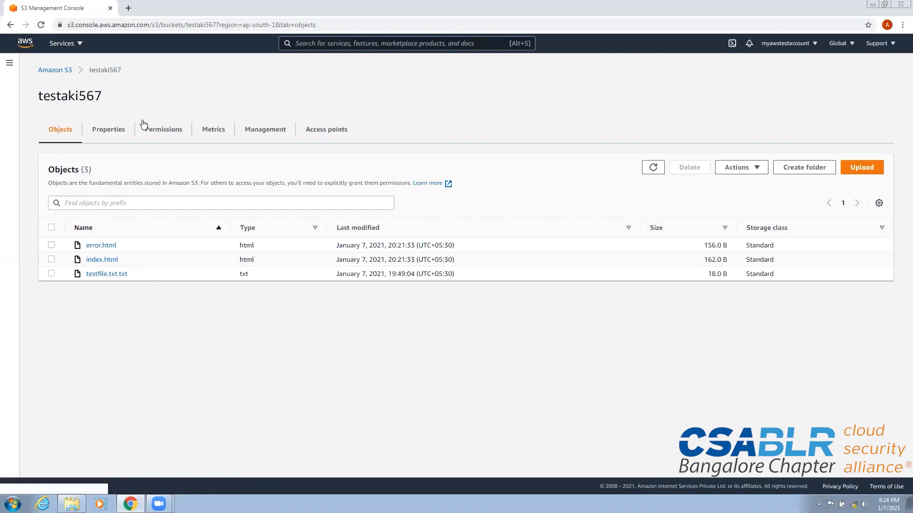
# - Copy the bucket website endpoint URL from the testaki567 bucket's static website hosting properties
pyautogui.click(113, 134)
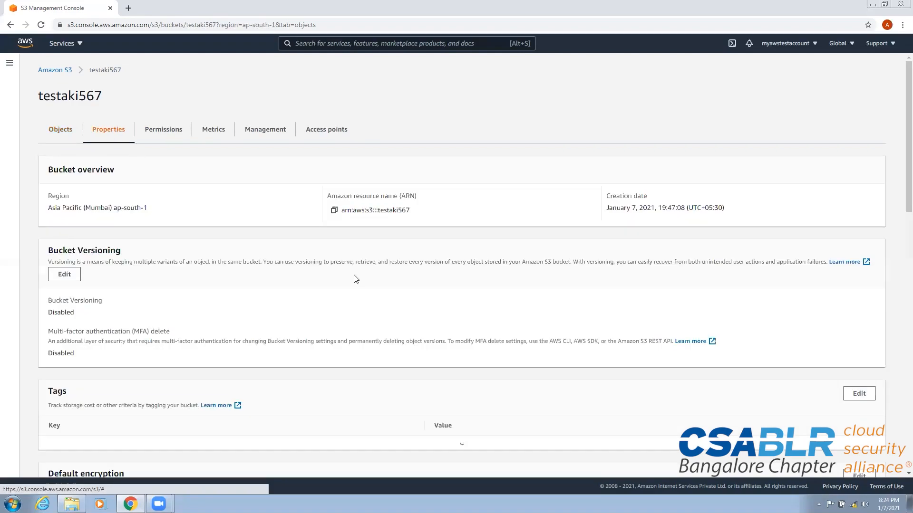
pyautogui.moveTo(907, 111); pyautogui.dragTo(906, 404)
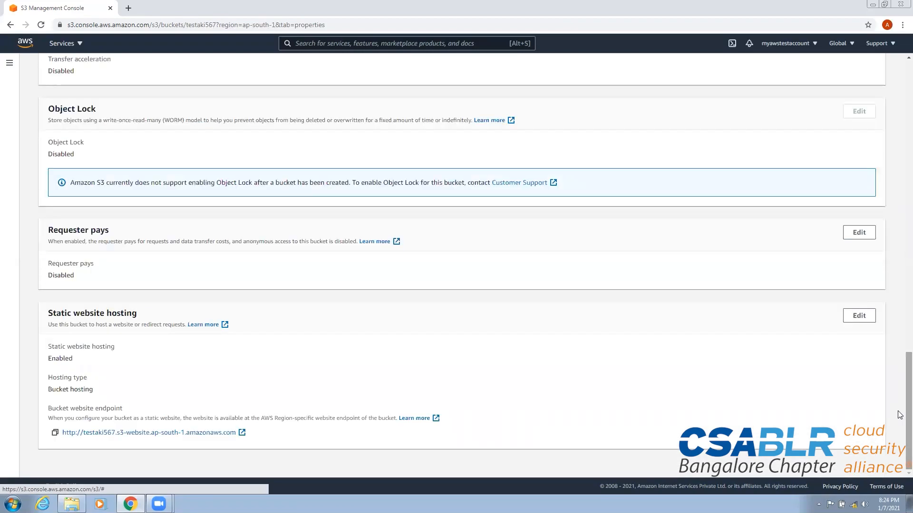
pyautogui.click(55, 434)
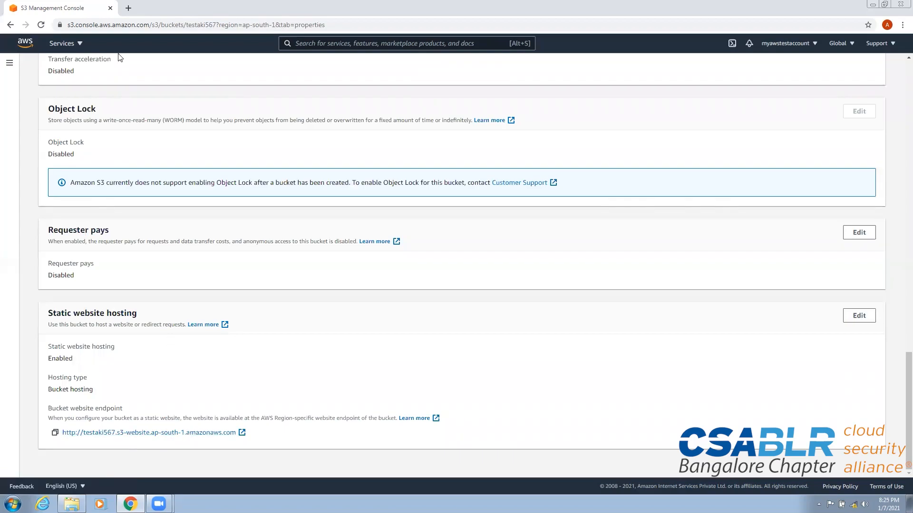
# - Open the copied testaki567 bucket website endpoint URL in a new browser tab
pyautogui.click(128, 9)
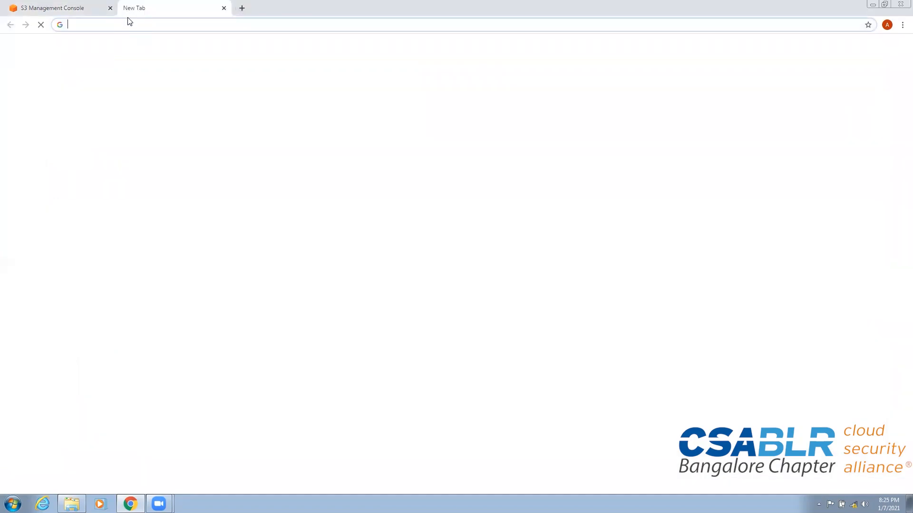
pyautogui.hotkey('ctrl', 'v')
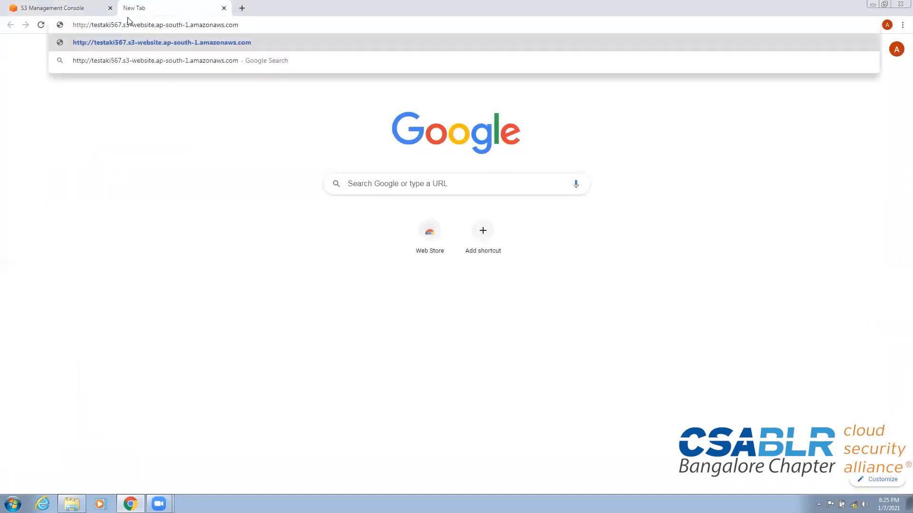
pyautogui.press('Return')
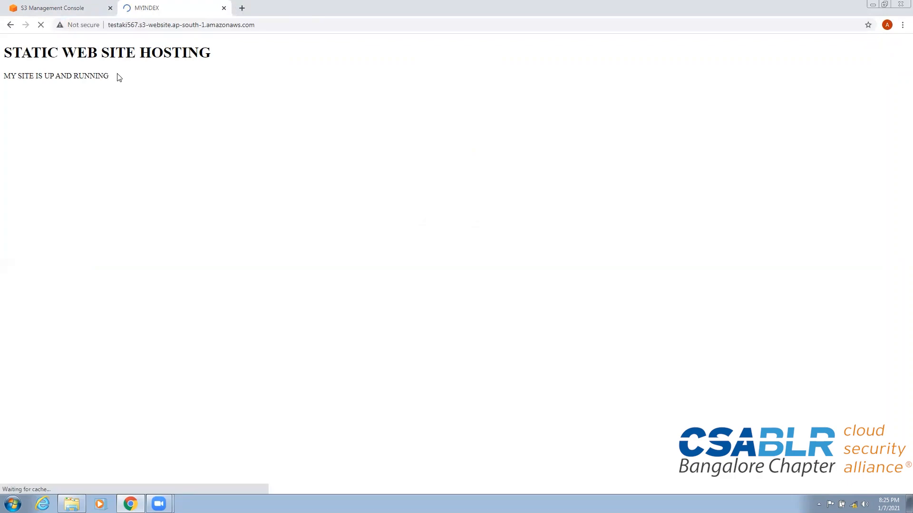
pyautogui.click(263, 27)
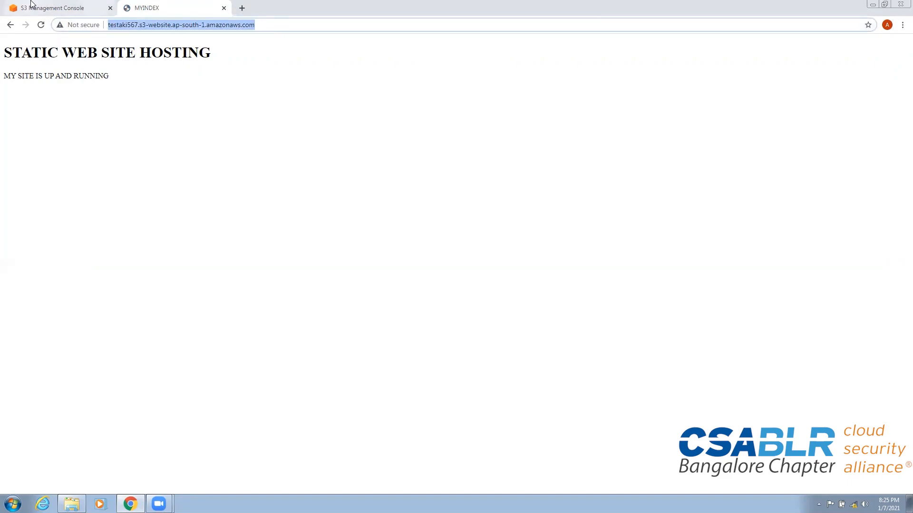
# - Permanently delete index.html from the testaki567 bucket, confirming with "permanently delete", and return to the bucket's object list
pyautogui.click(32, 7)
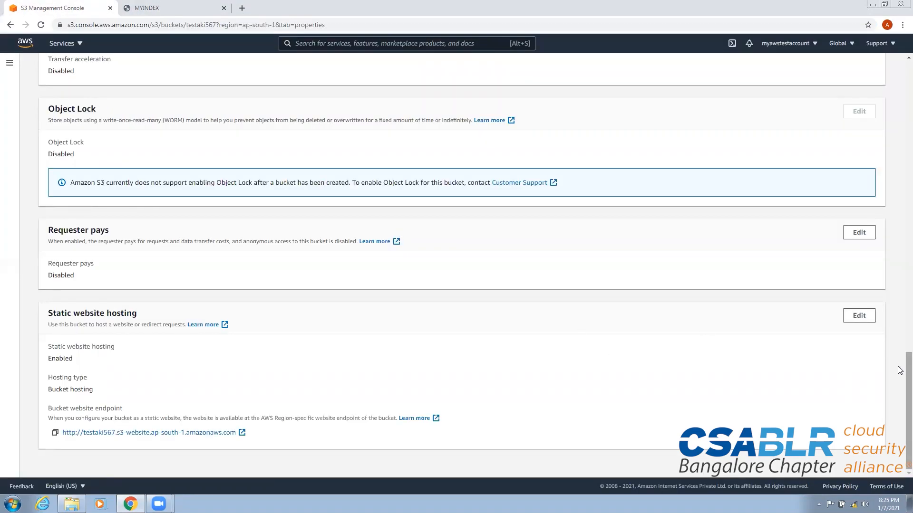
pyautogui.moveTo(901, 368); pyautogui.dragTo(884, 59)
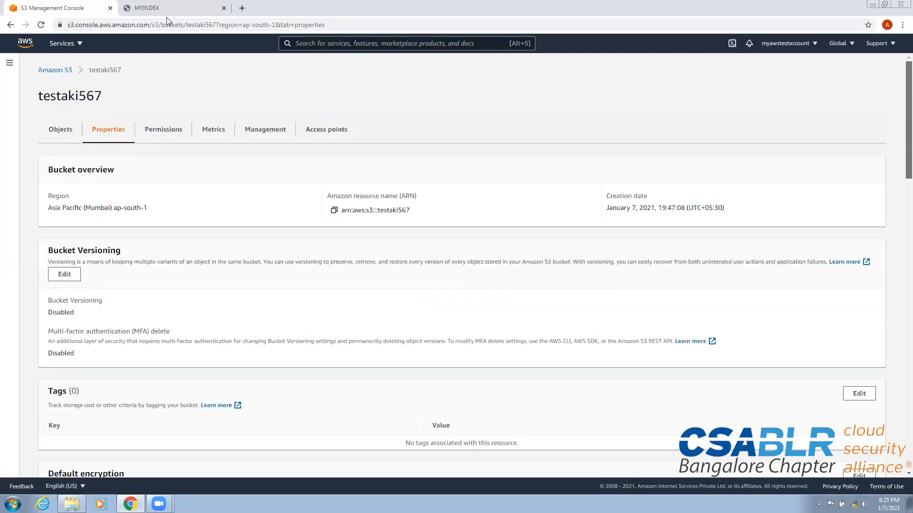
pyautogui.click(157, 11)
pyautogui.click(85, 14)
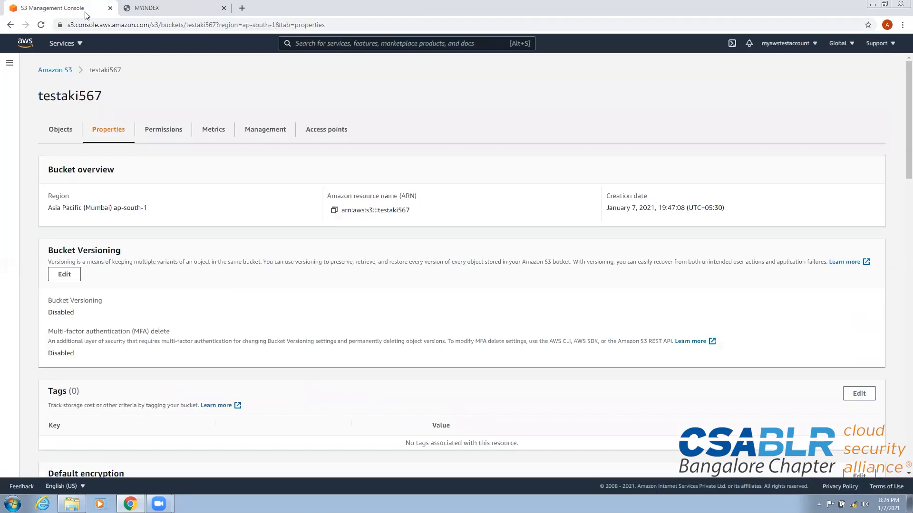
pyautogui.click(67, 133)
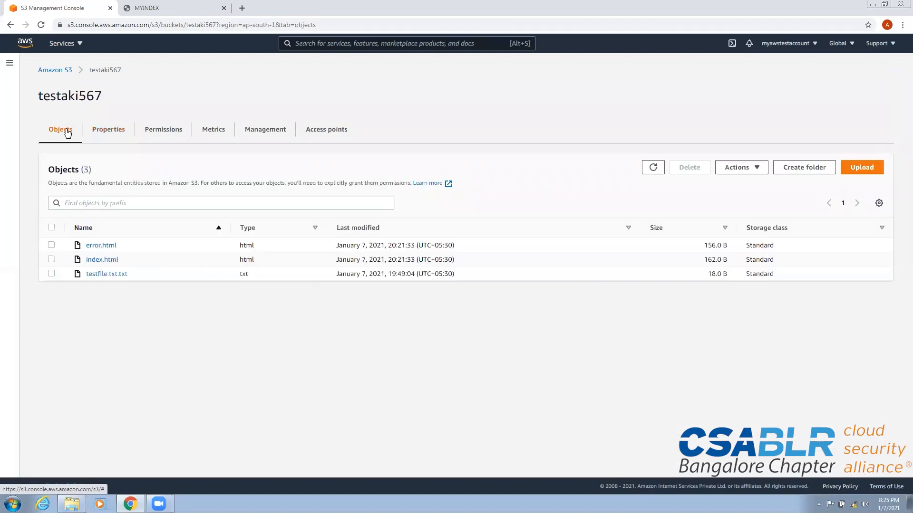
pyautogui.click(51, 259)
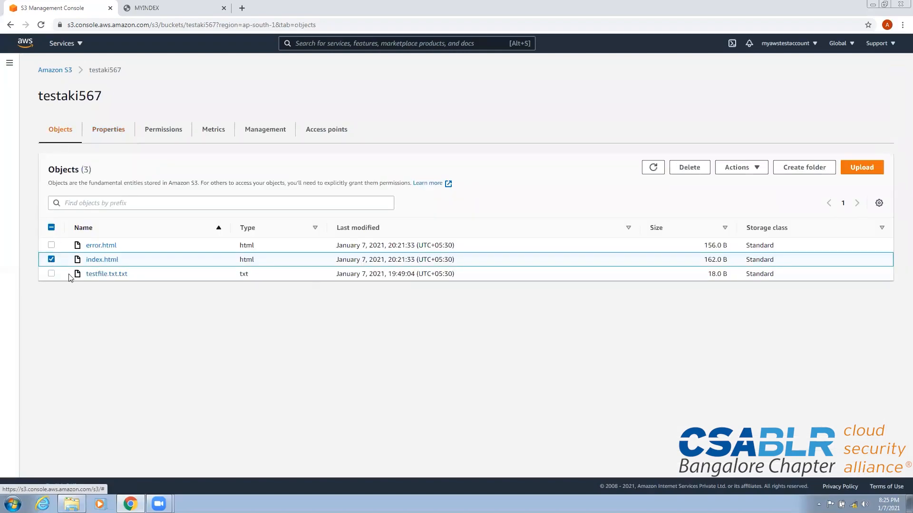
pyautogui.click(690, 168)
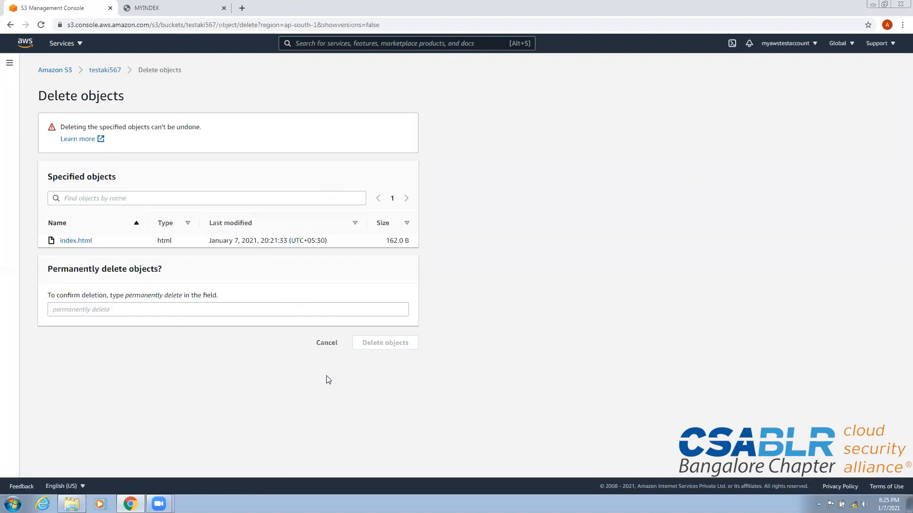
pyautogui.click(165, 313)
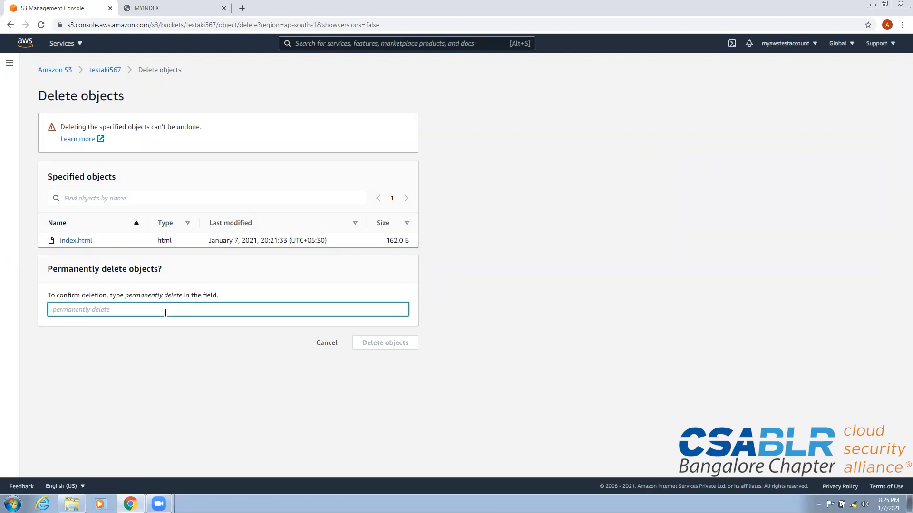
pyautogui.write('p')
pyautogui.write('ermanently delete')
pyautogui.click(397, 347)
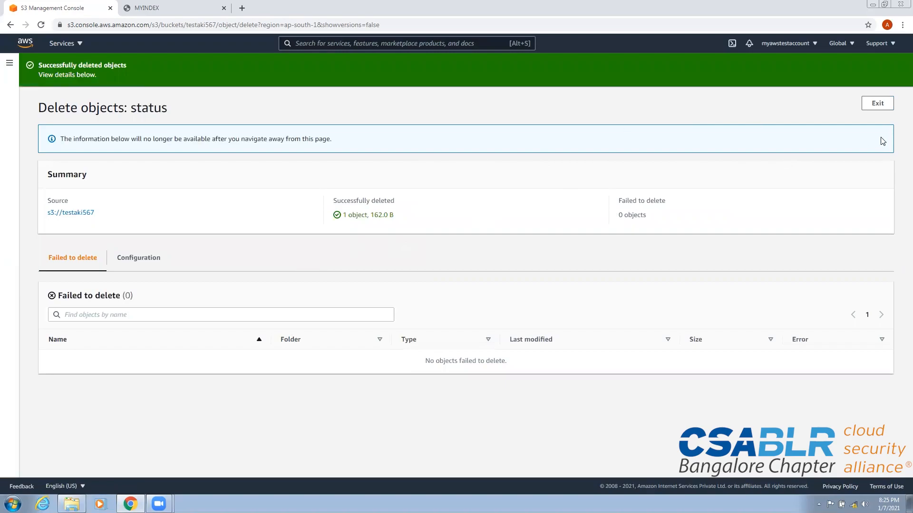
pyautogui.click(876, 104)
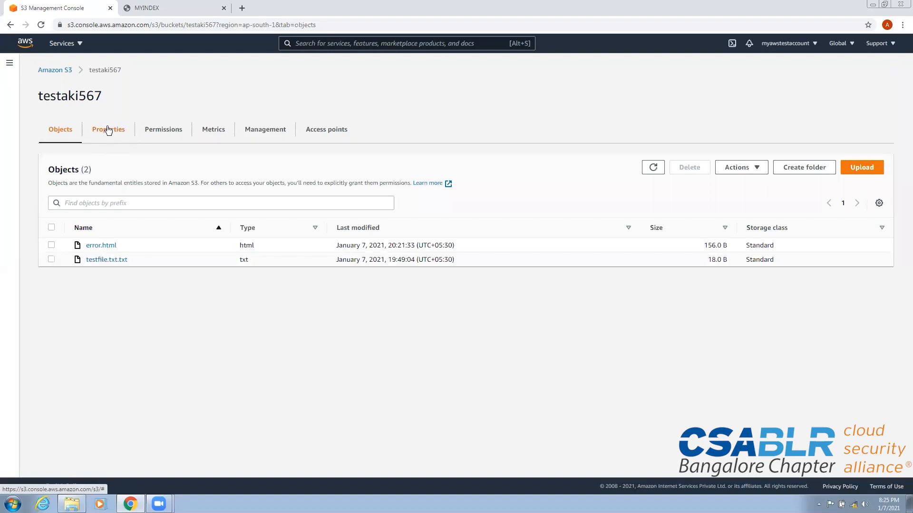
# - Open the bucket's static website hosting settings for editing to review the index and error documents
pyautogui.click(115, 137)
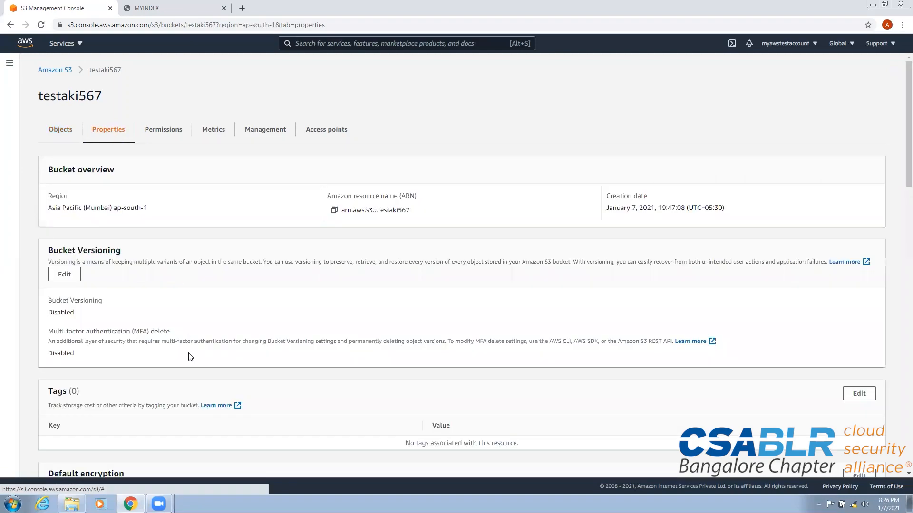
pyautogui.scroll(-10, 900, 224)
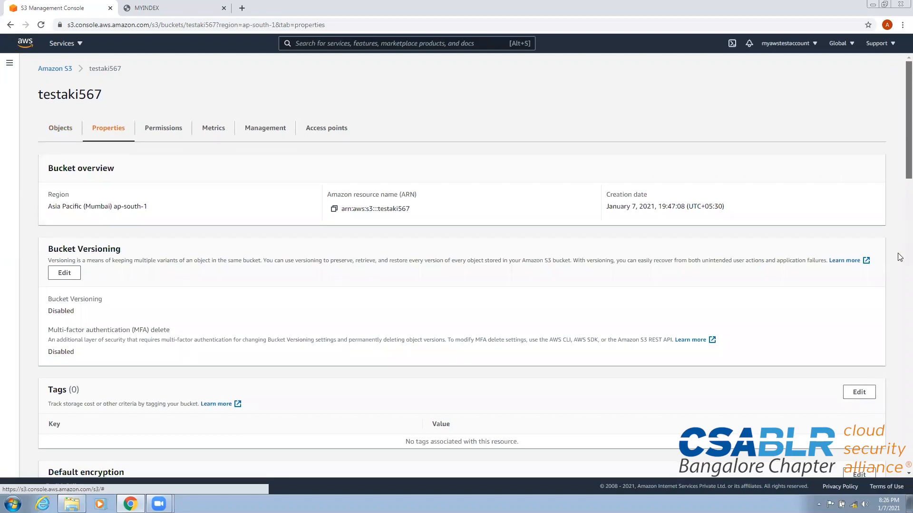
pyautogui.scroll(-10, 900, 373)
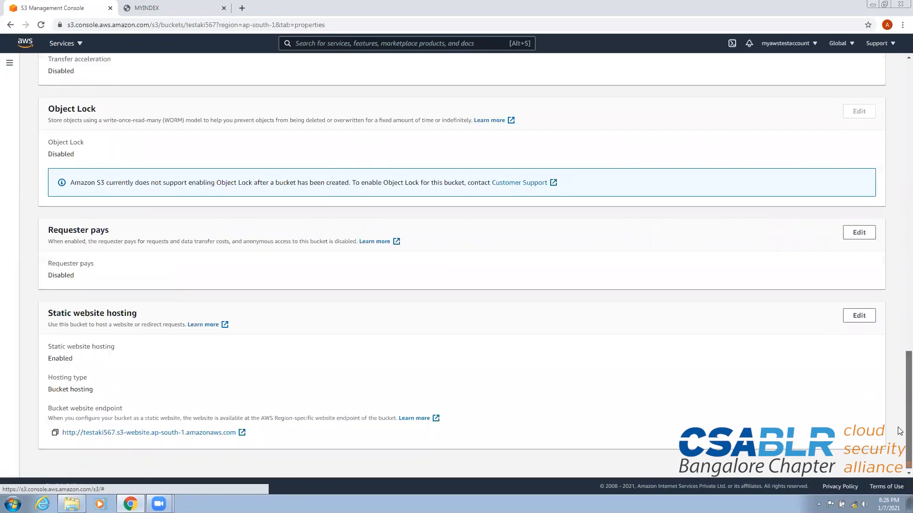
pyautogui.click(850, 316)
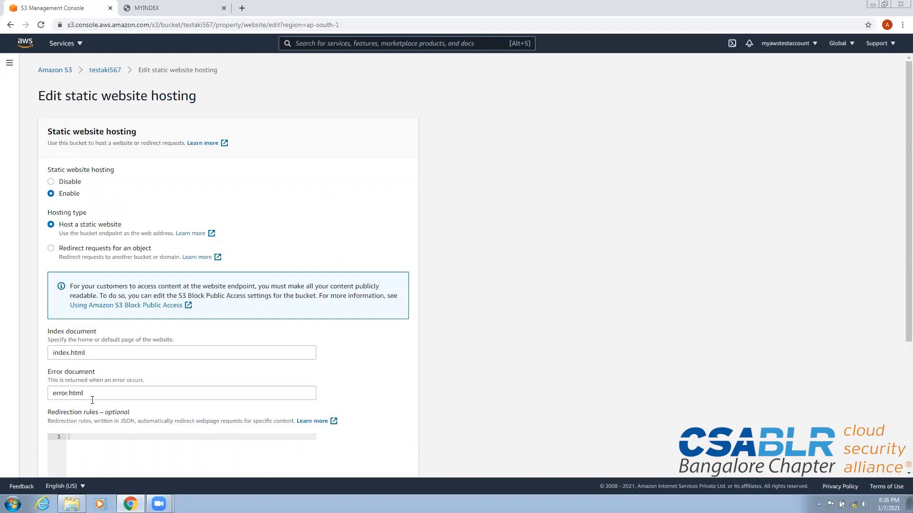
# - Reload the open website endpoint page, examine its heading and message, and return to the S3 hosting settings
pyautogui.click(138, 7)
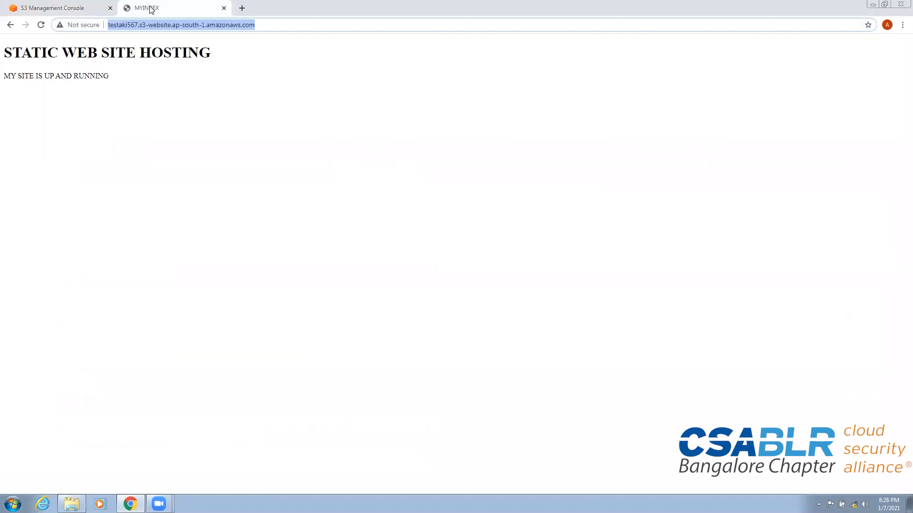
pyautogui.rightClick(197, 13)
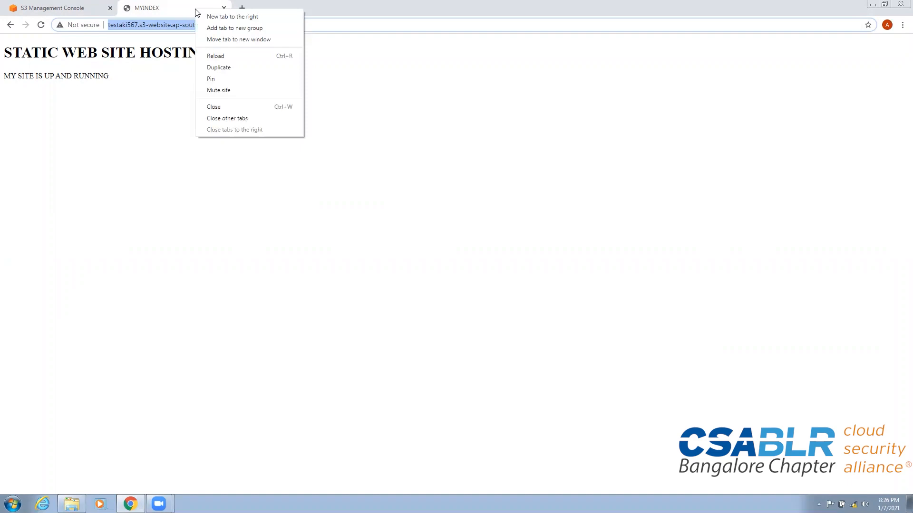
pyautogui.click(217, 55)
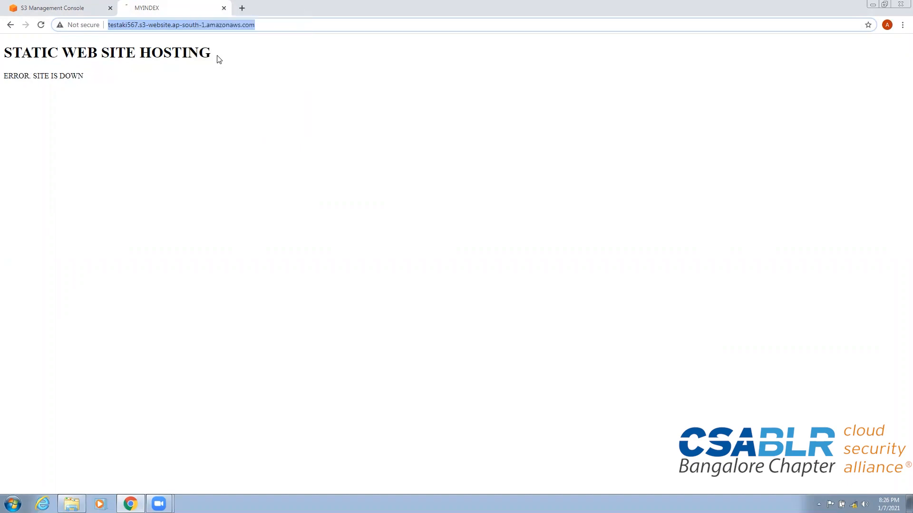
pyautogui.moveTo(97, 75); pyautogui.dragTo(2, 90)
pyautogui.moveTo(222, 61); pyautogui.dragTo(2, 28)
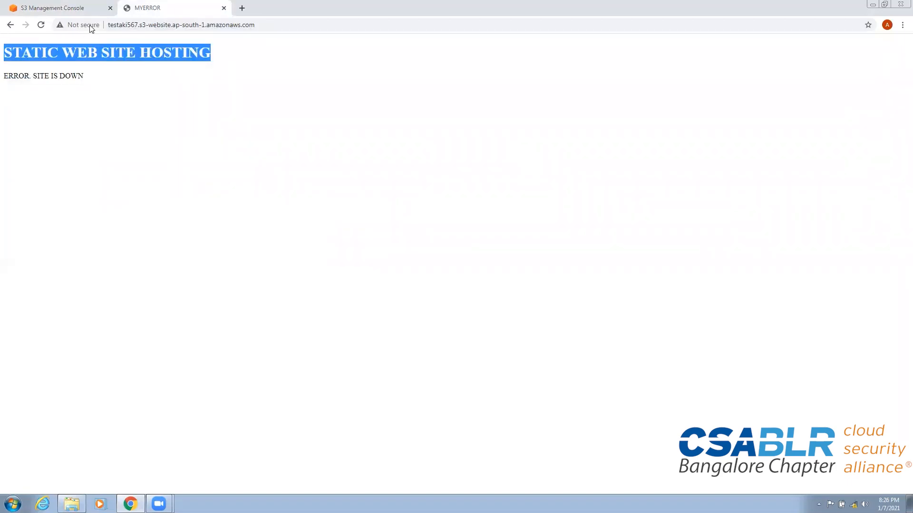
pyautogui.click(95, 8)
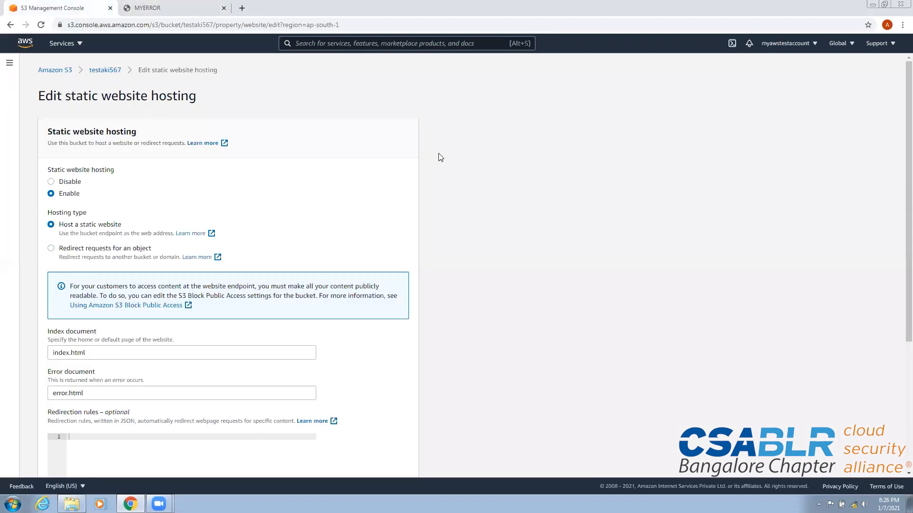